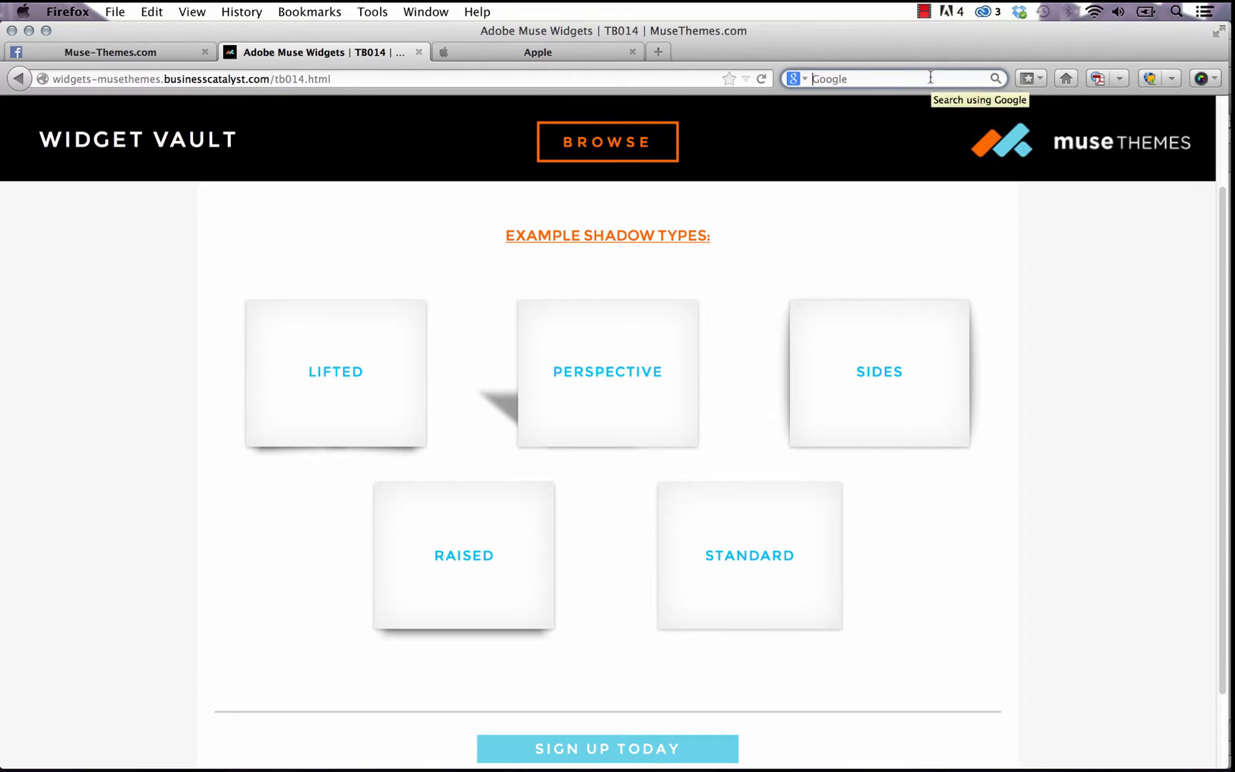
- Switch to Adobe Muse and expand the panels to show the MuseThemes - Toolbox library folder
{"action": "left_click", "coordinate": [1105, 730]}
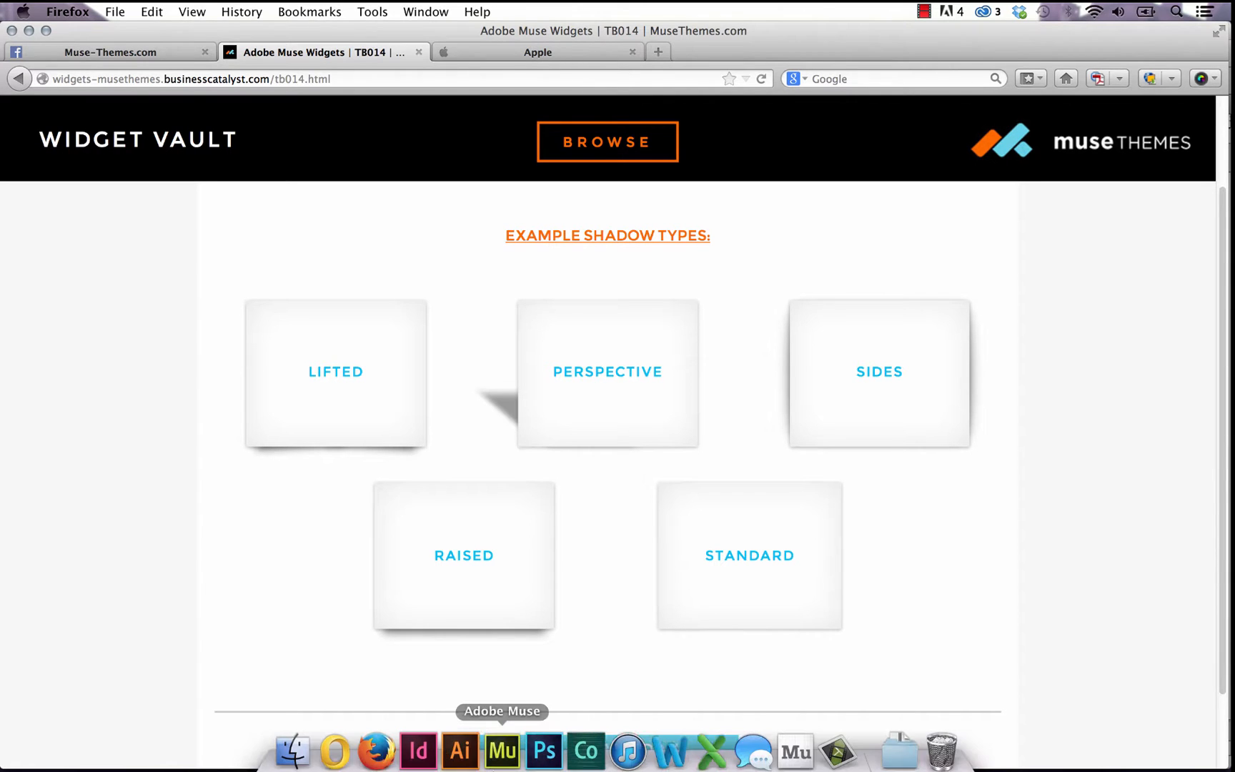
{"action": "left_click", "coordinate": [496, 761]}
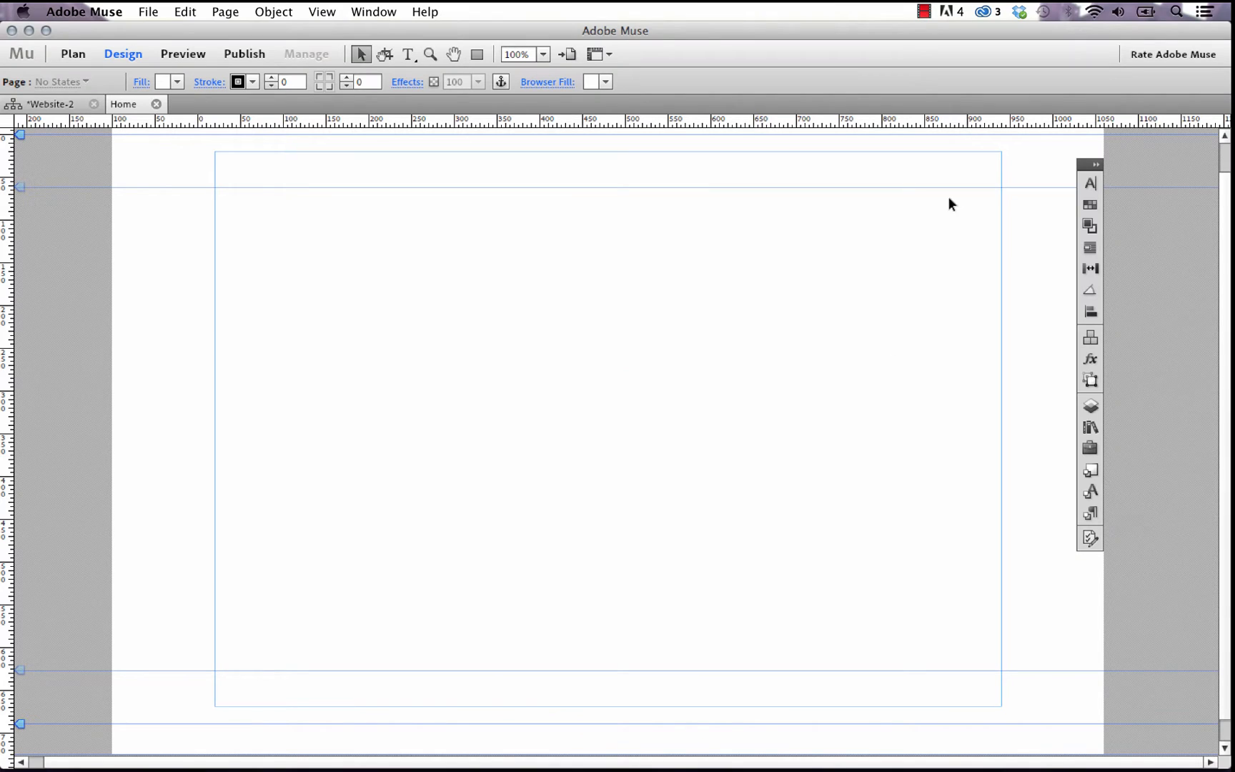
{"action": "left_click", "coordinate": [1095, 164]}
{"action": "left_click_drag", "start_coordinate": [1111, 165], "coordinate": [973, 61]}
{"action": "scroll", "coordinate": [1030, 568], "scroll_direction": "down", "scroll_amount": 3}
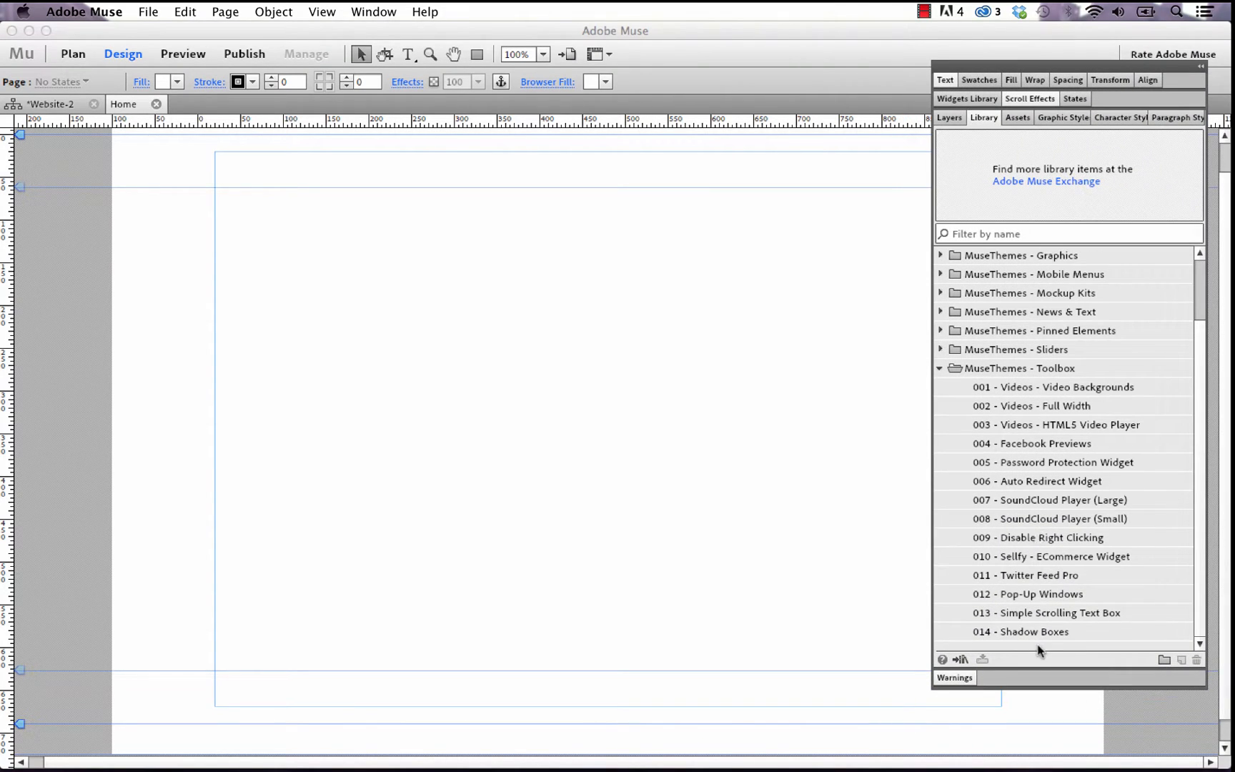
- Place the 014 - Shadow Boxes library widget in the page's upper-left area, then collapse the panels
{"action": "left_click", "coordinate": [1034, 633]}
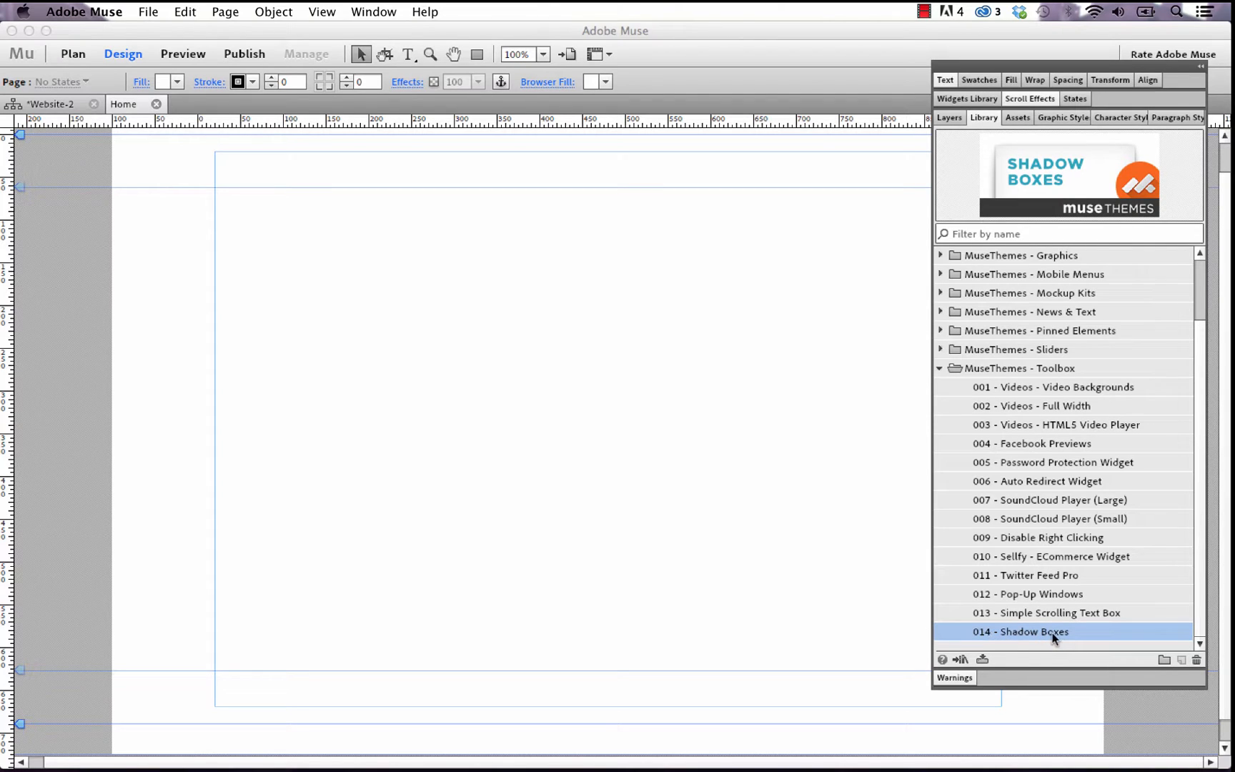
{"action": "left_click_drag", "start_coordinate": [1053, 634], "coordinate": [323, 276]}
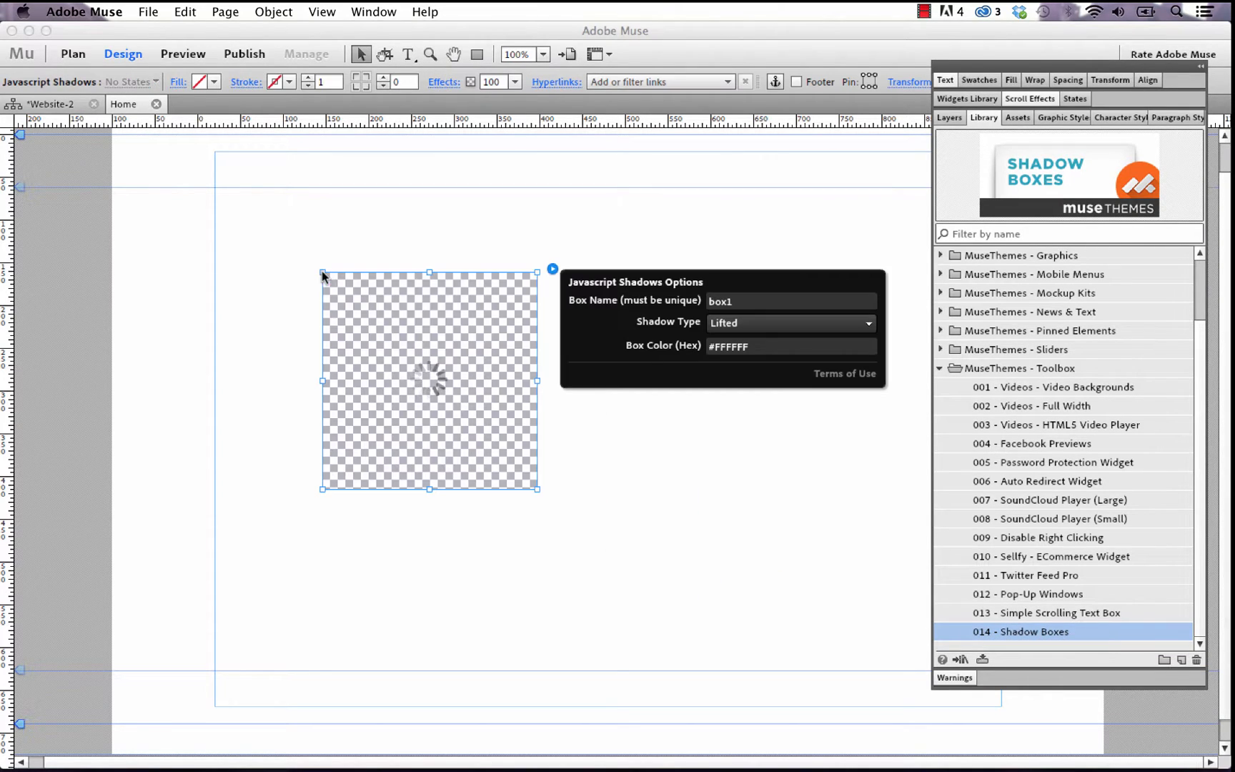
{"action": "left_click", "coordinate": [1203, 69]}
{"action": "left_click_drag", "start_coordinate": [945, 72], "coordinate": [1093, 163]}
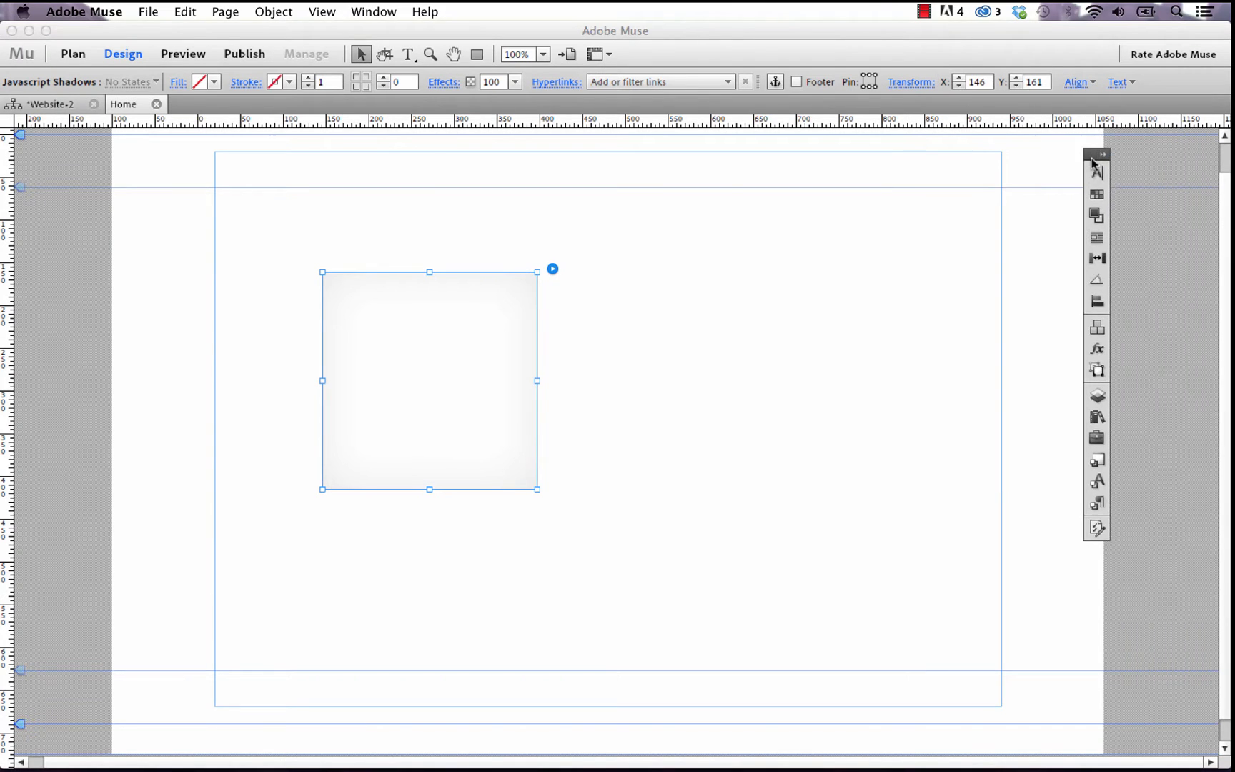
- Review the shadow box widget's options for box name, shadow type and box color
{"action": "left_click", "coordinate": [691, 351]}
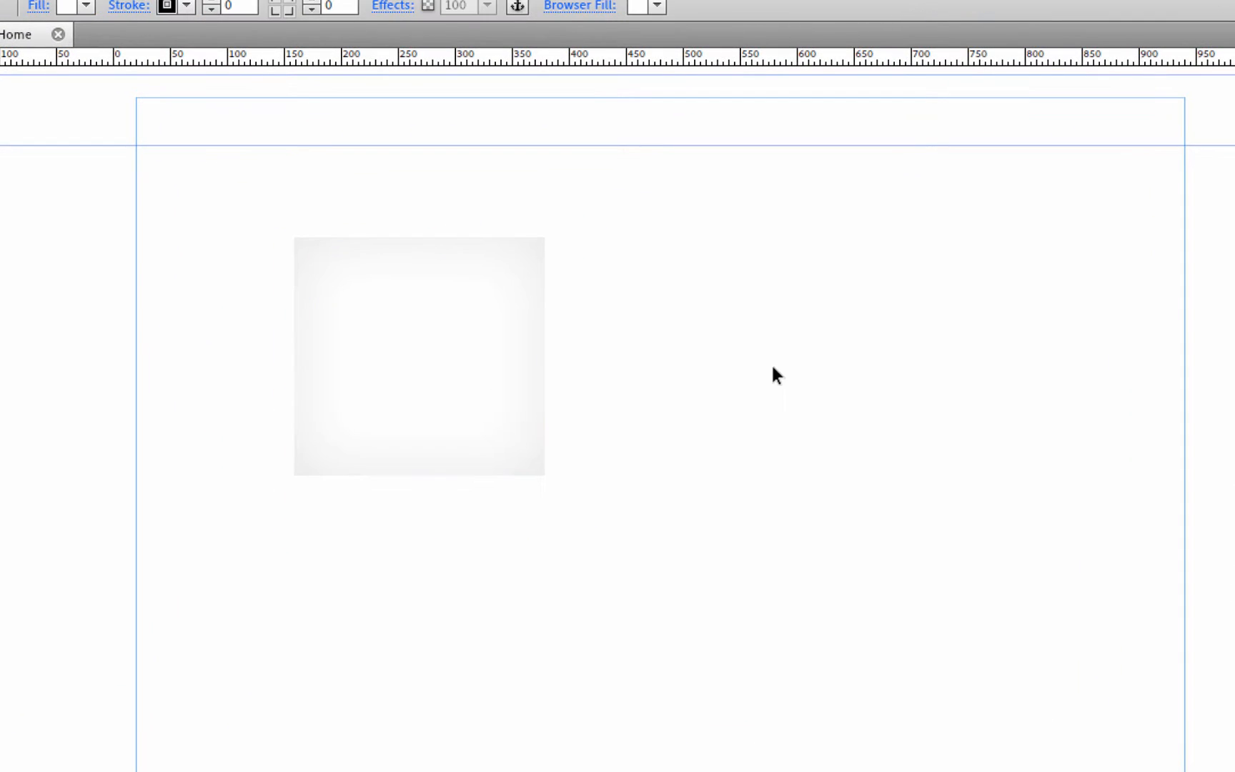
{"action": "left_click", "coordinate": [530, 265]}
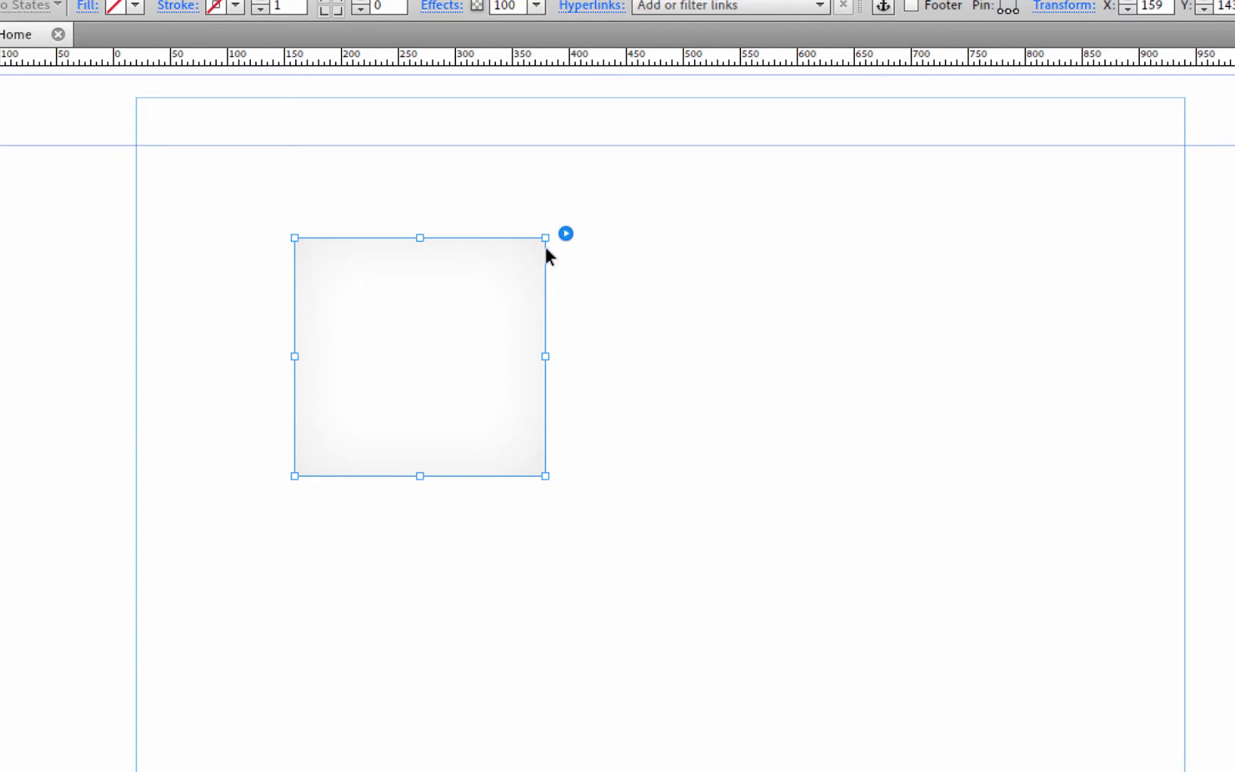
{"action": "left_click", "coordinate": [565, 234]}
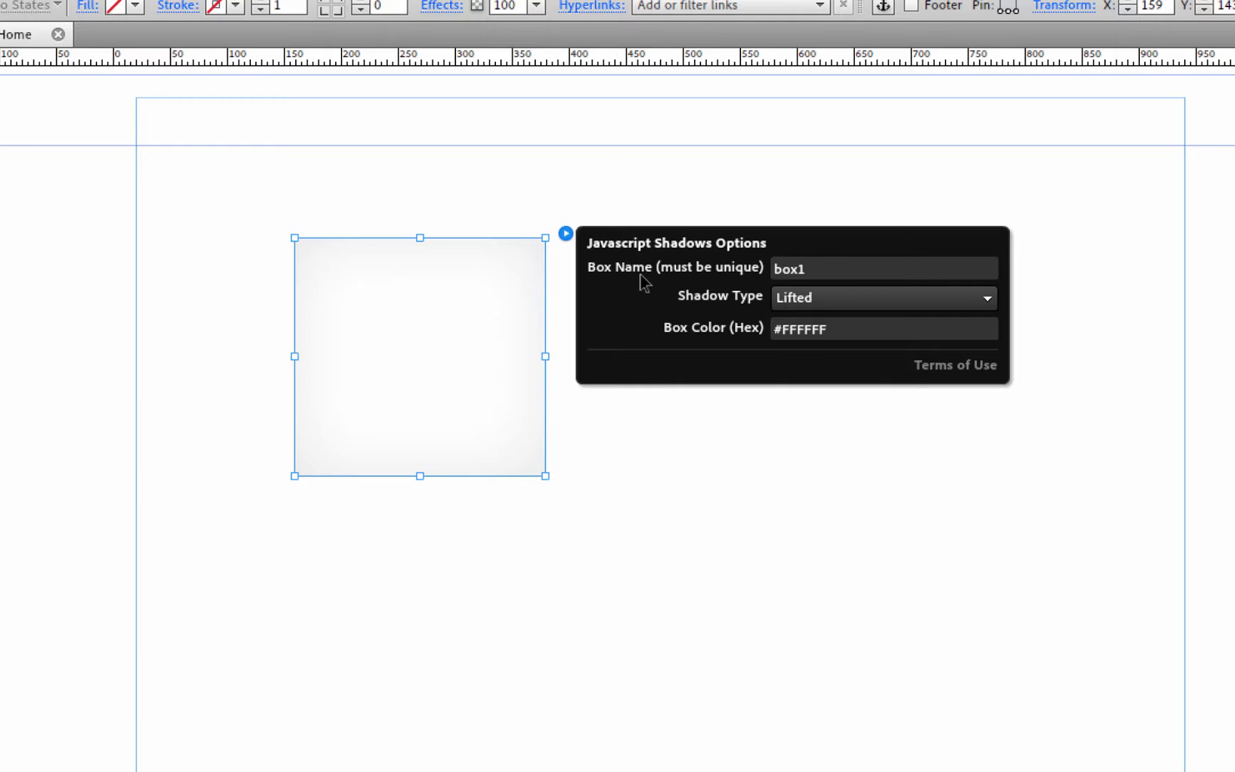
{"action": "left_click", "coordinate": [380, 190]}
{"action": "left_click", "coordinate": [323, 179]}
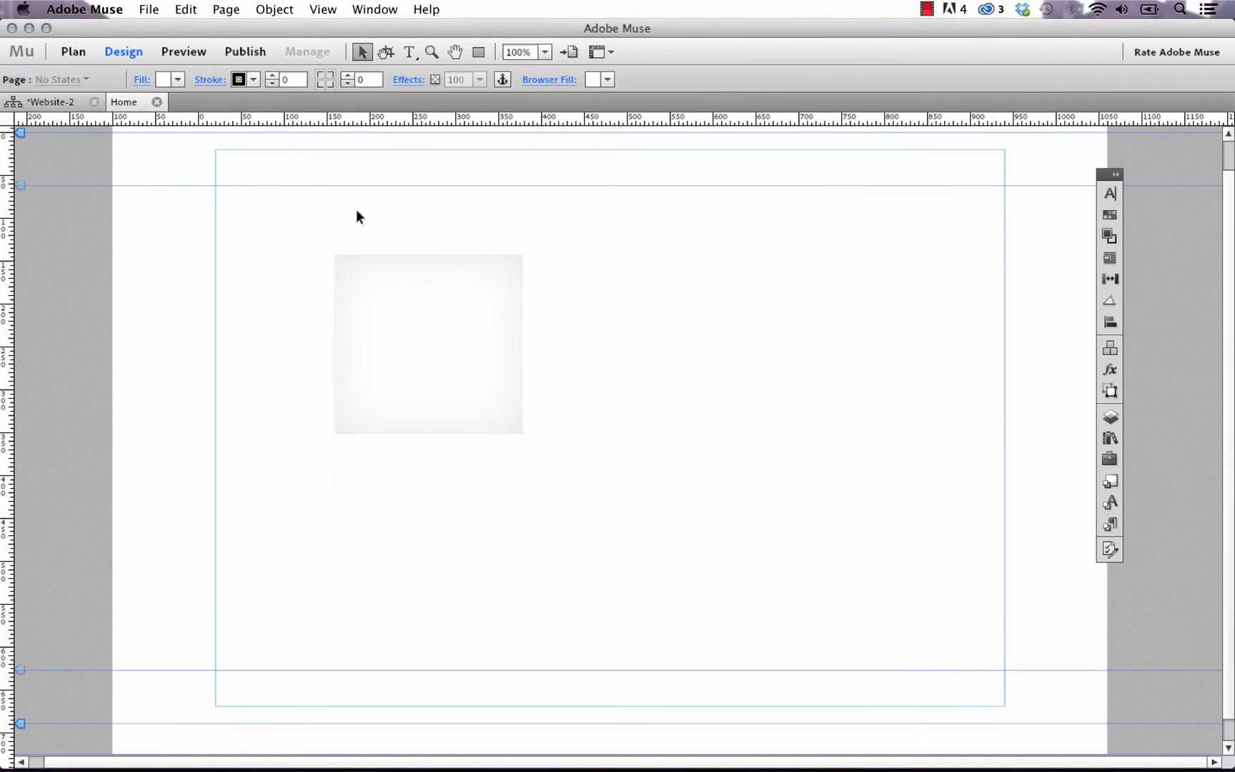
- Preview the page with the single shadow box in the browser, then return to Adobe Muse
{"action": "left_click", "coordinate": [150, 8]}
{"action": "left_click", "coordinate": [213, 324]}
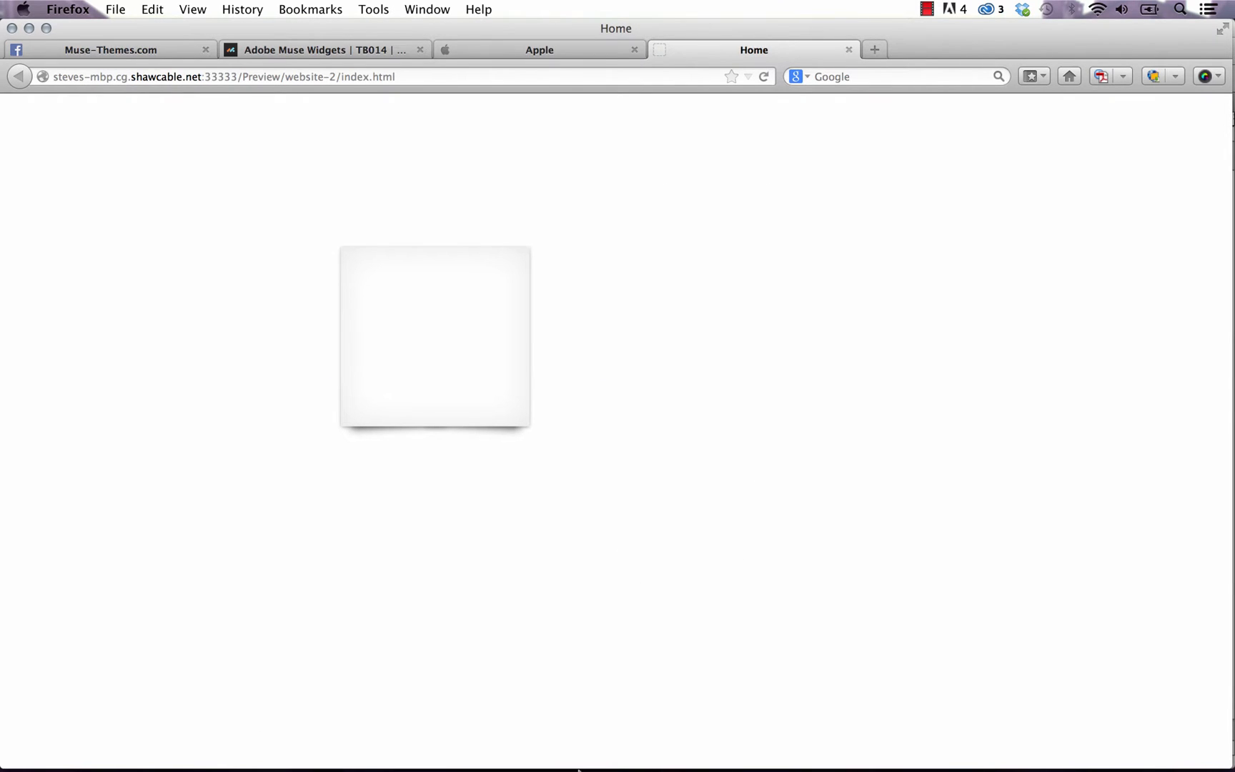
{"action": "mouse_move", "coordinate": [586, 768]}
{"action": "left_click", "coordinate": [504, 741]}
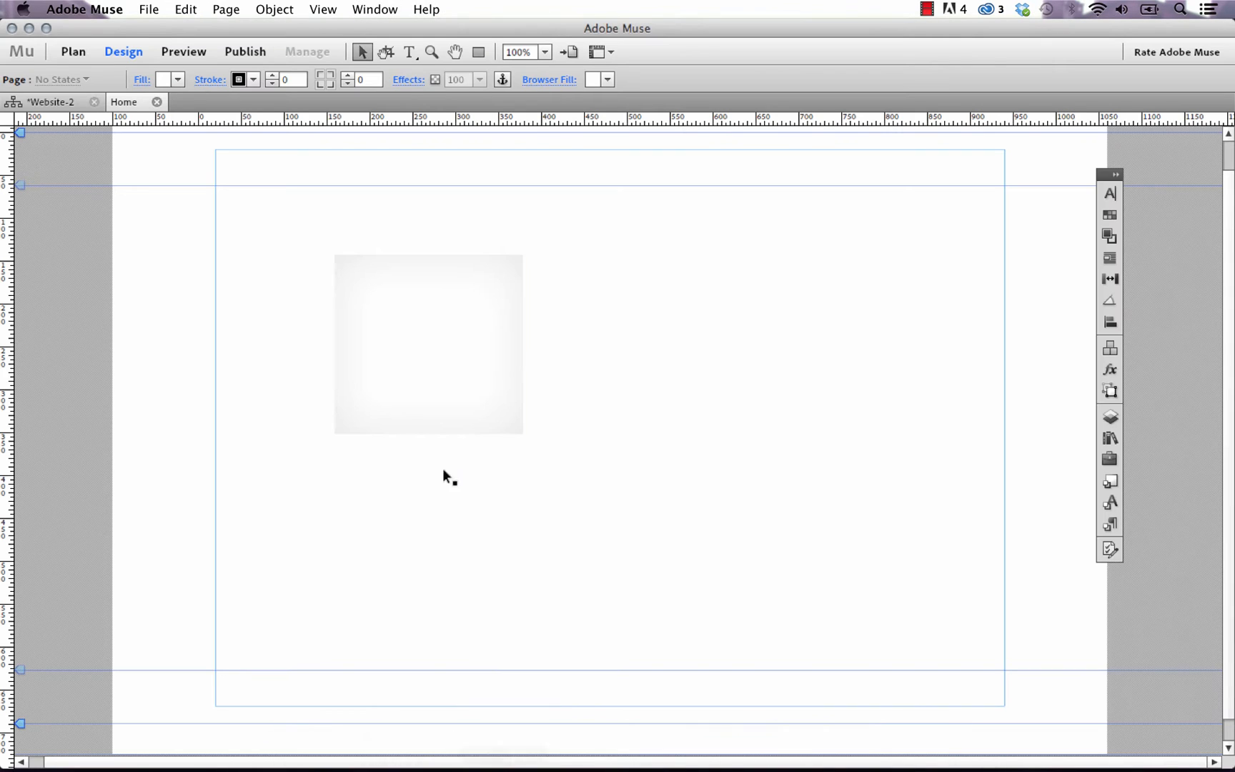
- Duplicate the shadow box beside the original on the same row, at X 480 and Y 143
{"action": "left_click", "coordinate": [428, 363]}
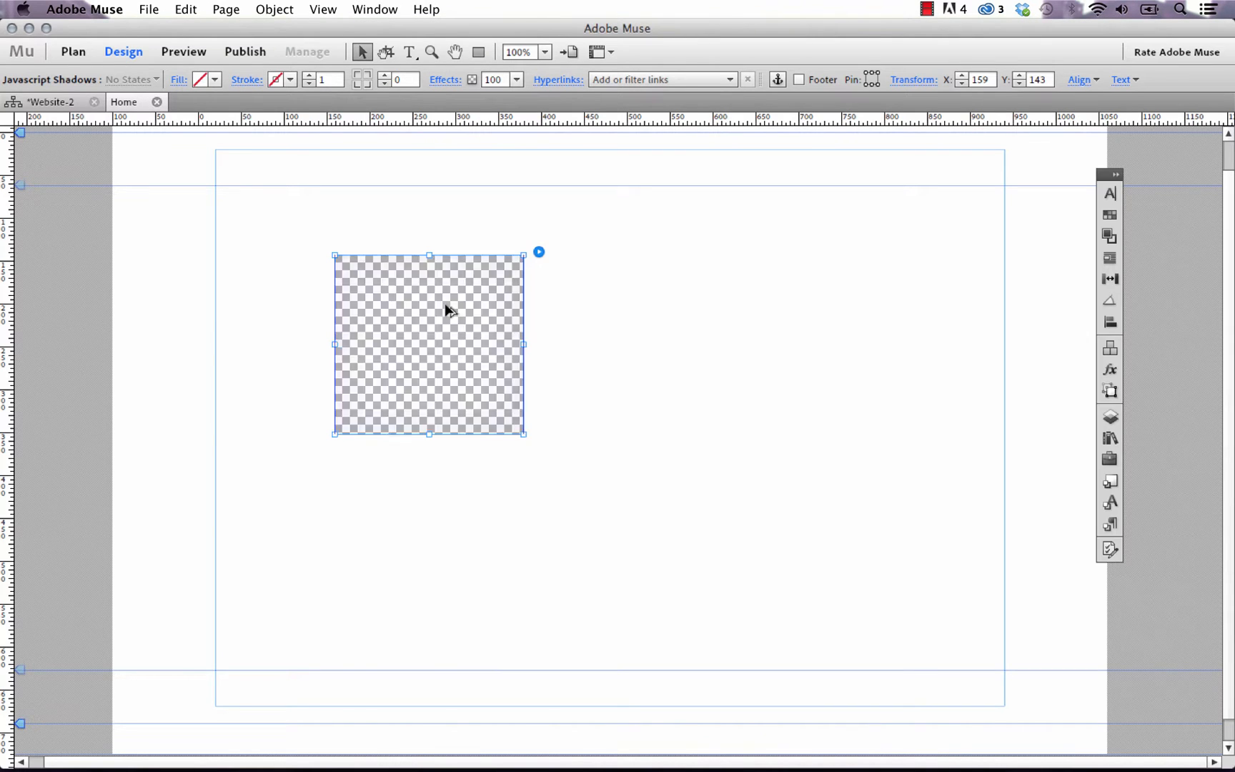
{"action": "left_click_drag", "start_coordinate": [447, 312], "coordinate": [718, 303], "text": "alt"}
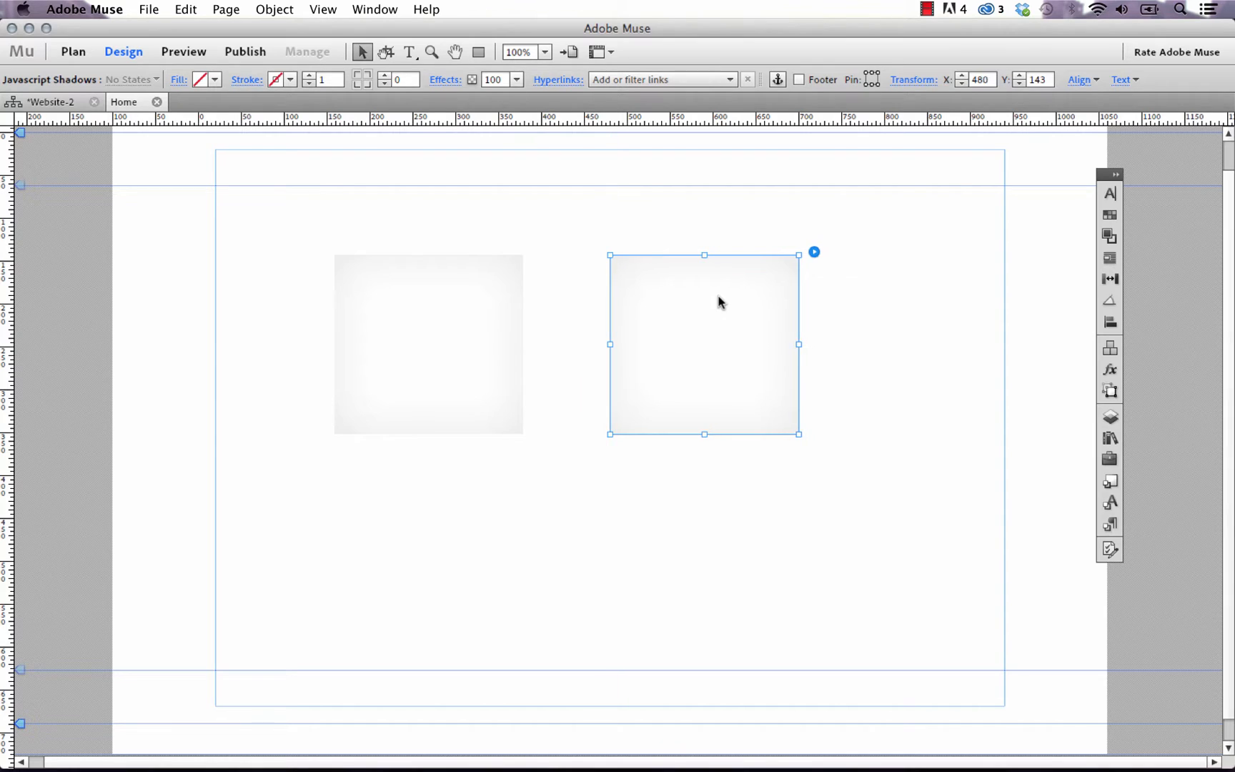
{"action": "left_click", "coordinate": [893, 276]}
- Preview the page with the duplicated shadow box in the browser and return to Adobe Muse
{"action": "left_click", "coordinate": [150, 10]}
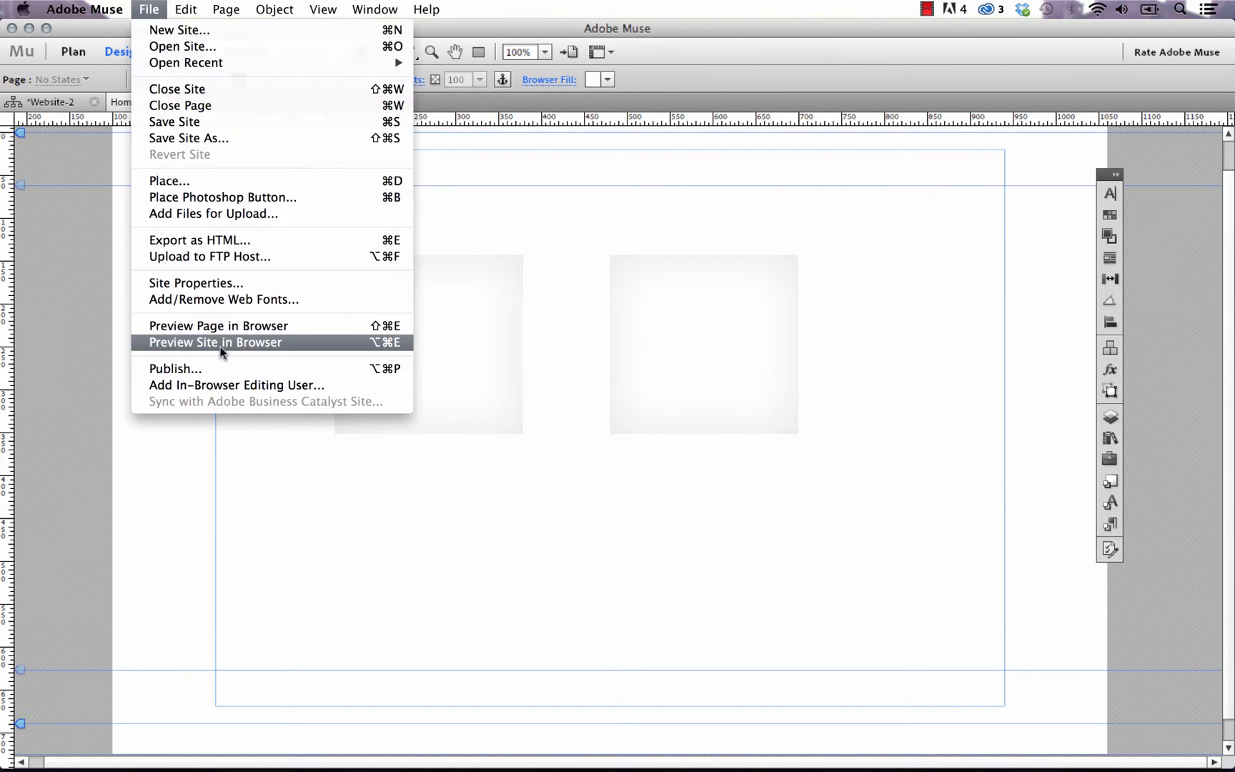
{"action": "left_click", "coordinate": [221, 327]}
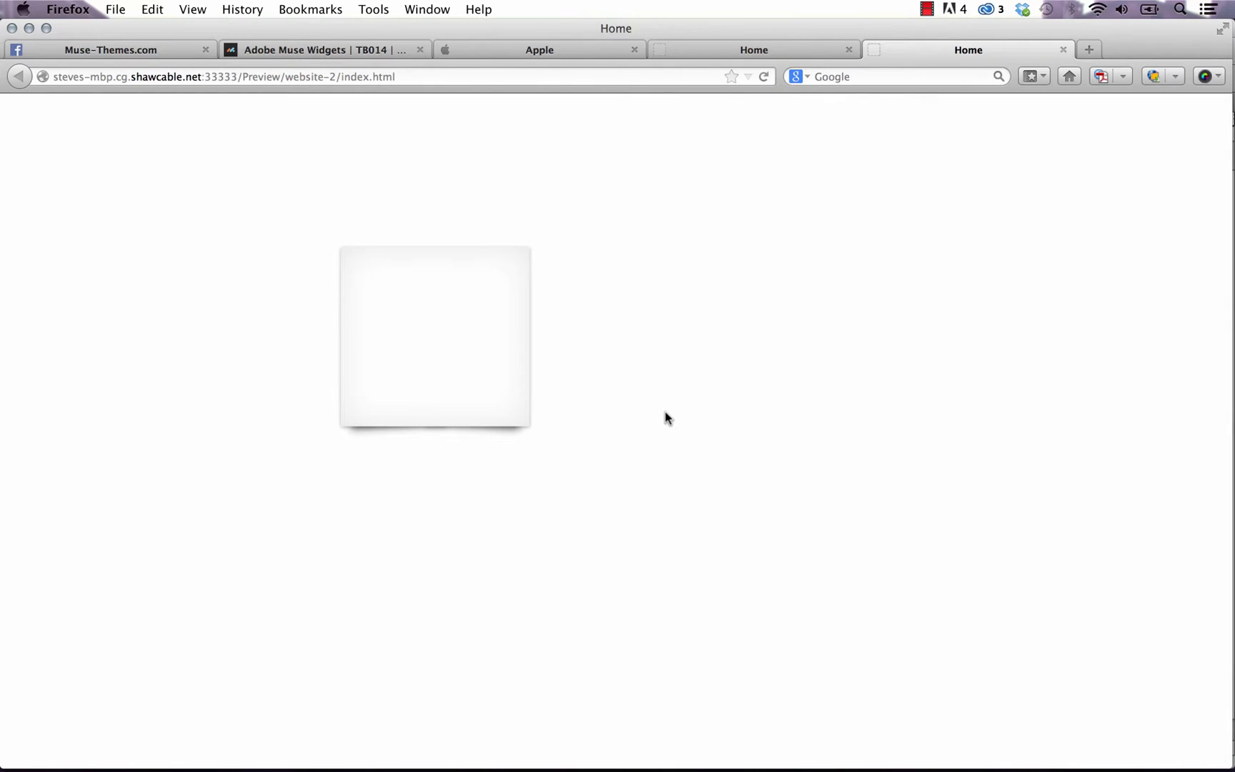
{"action": "mouse_move", "coordinate": [647, 759]}
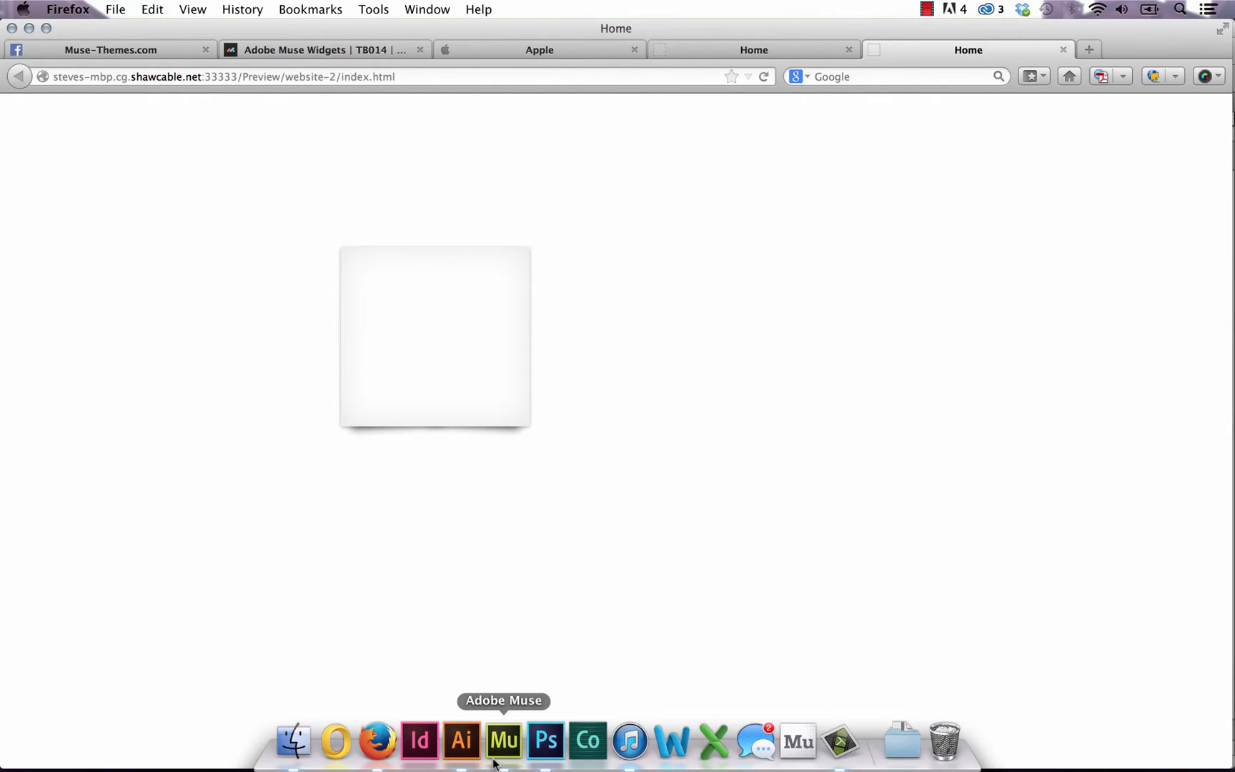
{"action": "left_click", "coordinate": [493, 764]}
- Change the duplicated shadow box's unique box name to box2
{"action": "left_click", "coordinate": [706, 386]}
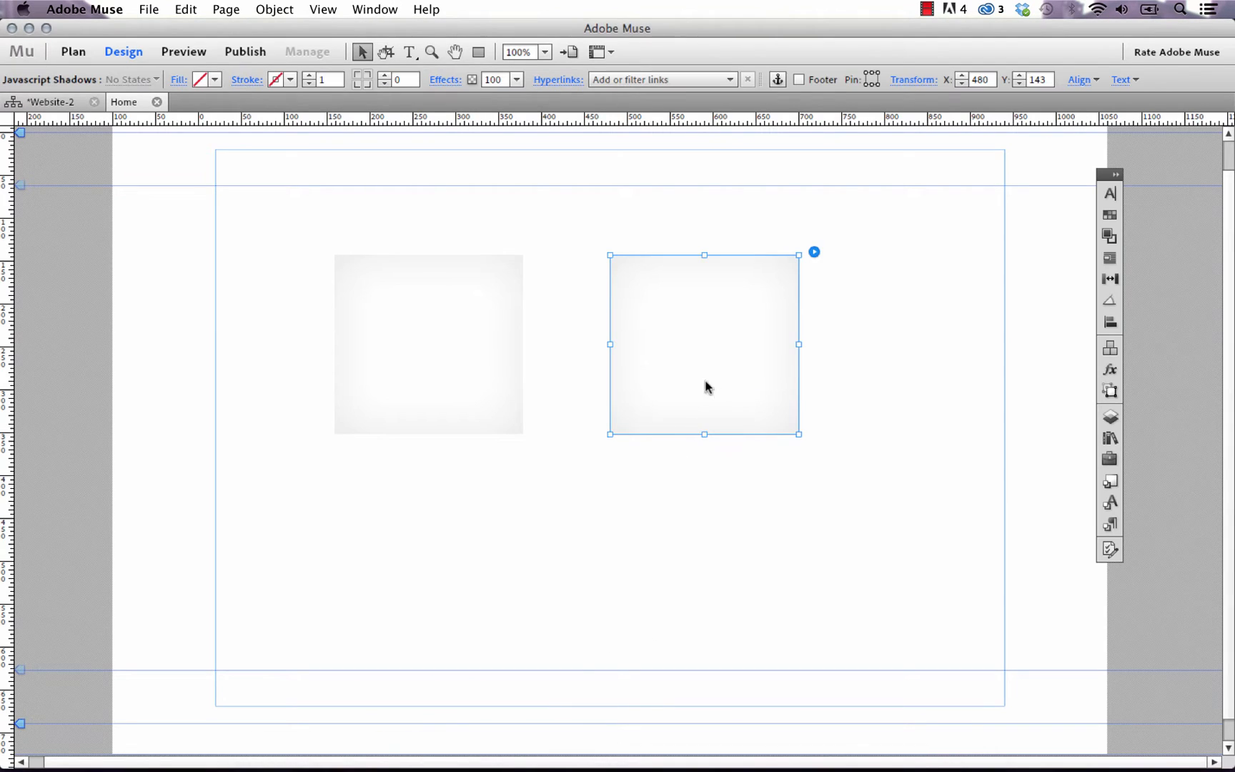
{"action": "left_click", "coordinate": [814, 253]}
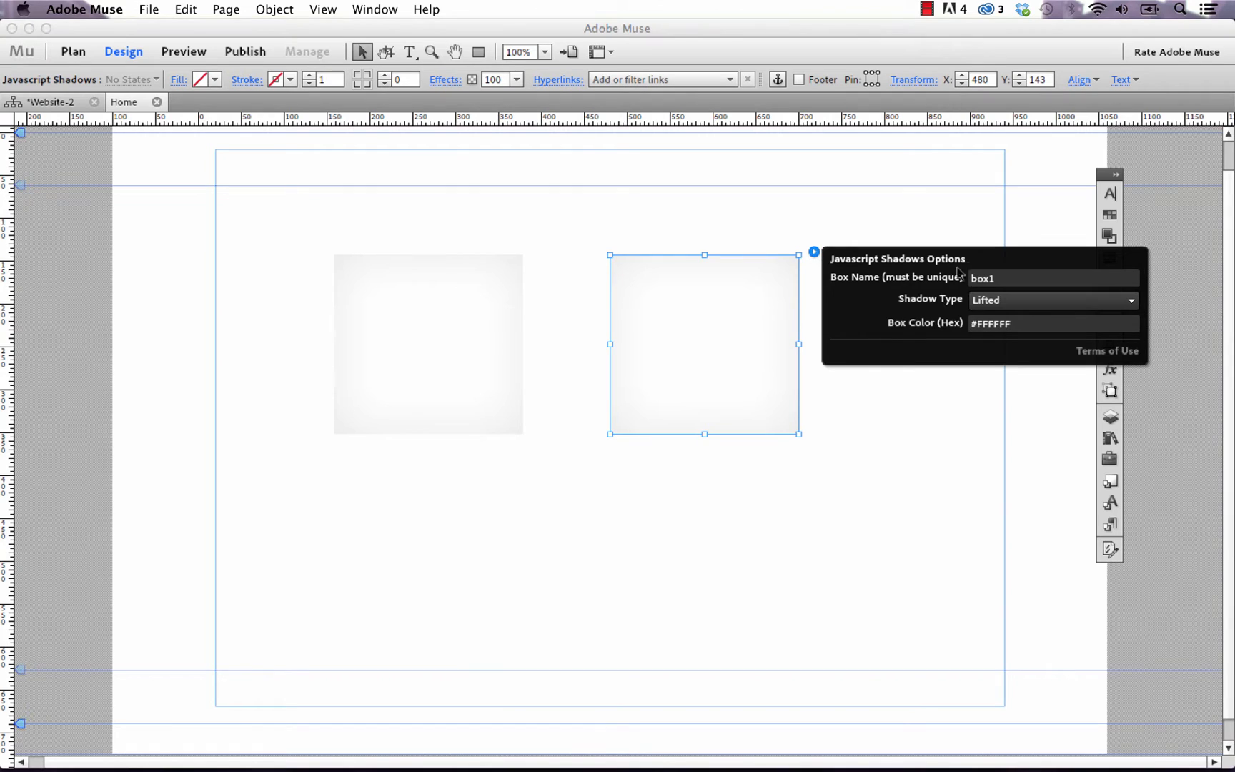
{"action": "left_click", "coordinate": [1008, 284]}
{"action": "key", "text": "BackSpace"}
{"action": "type", "text": "2"}
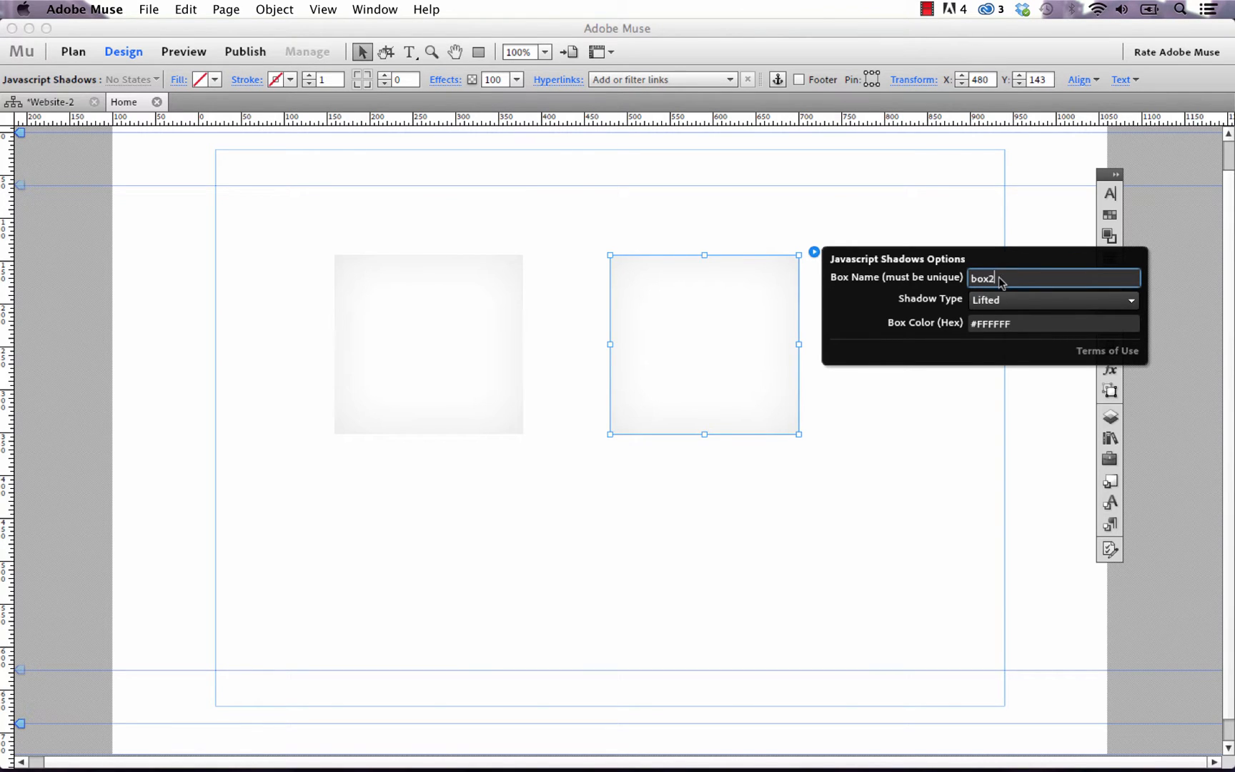
{"action": "left_click", "coordinate": [541, 207]}
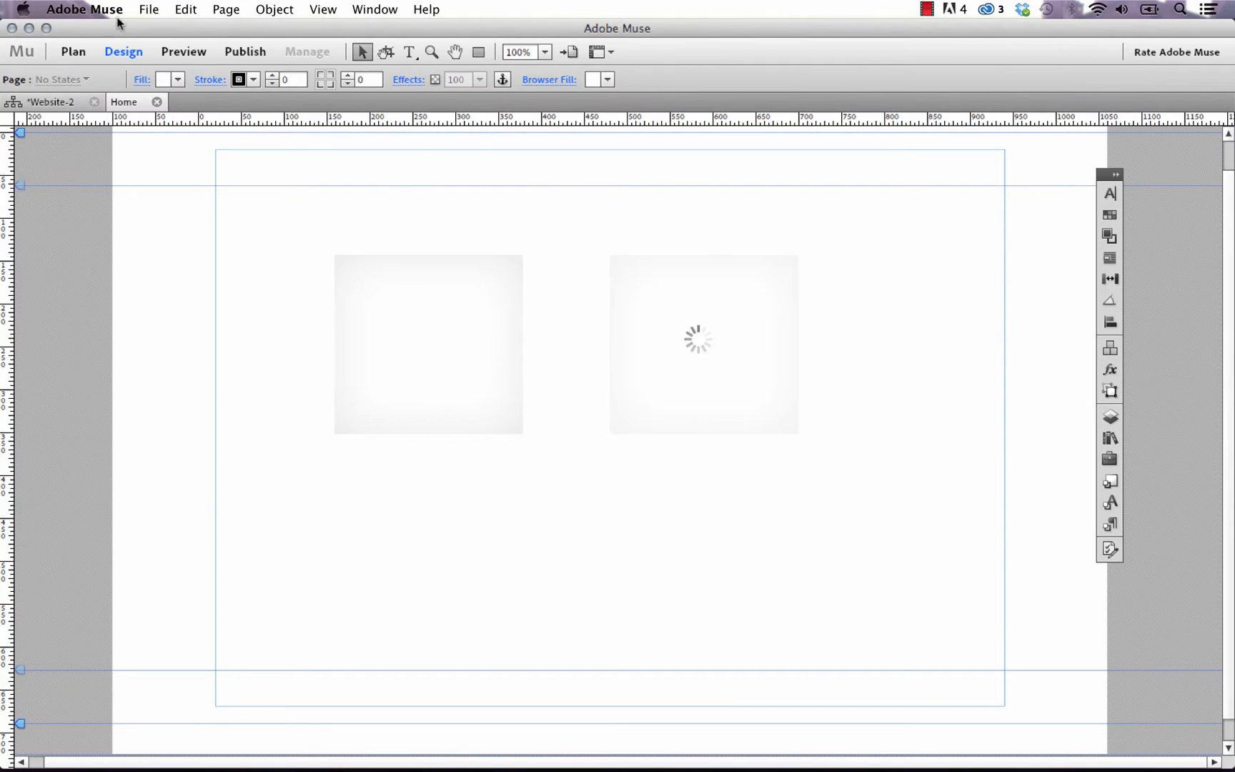
- Preview the page with the renamed second box in the browser, close that preview and return to Adobe Muse
{"action": "left_click", "coordinate": [149, 9]}
{"action": "left_click", "coordinate": [270, 323]}
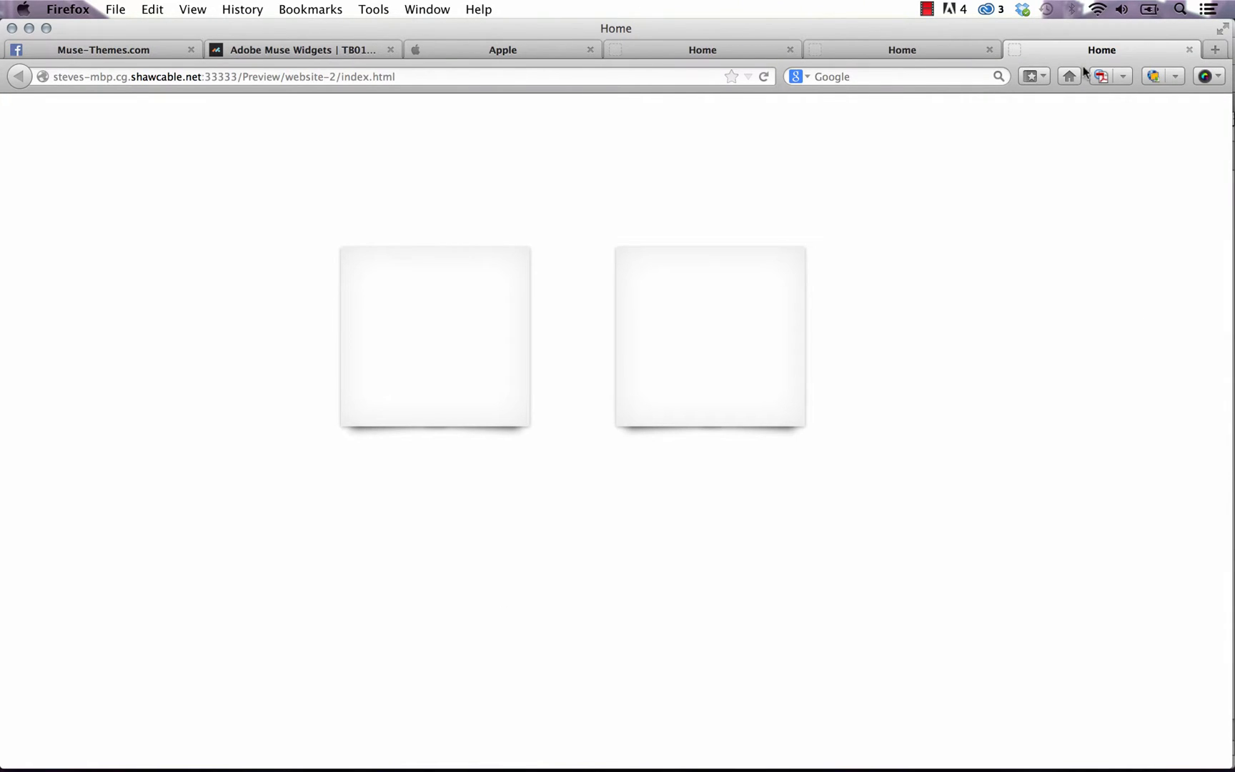
{"action": "left_click", "coordinate": [1189, 50]}
{"action": "mouse_move", "coordinate": [542, 766]}
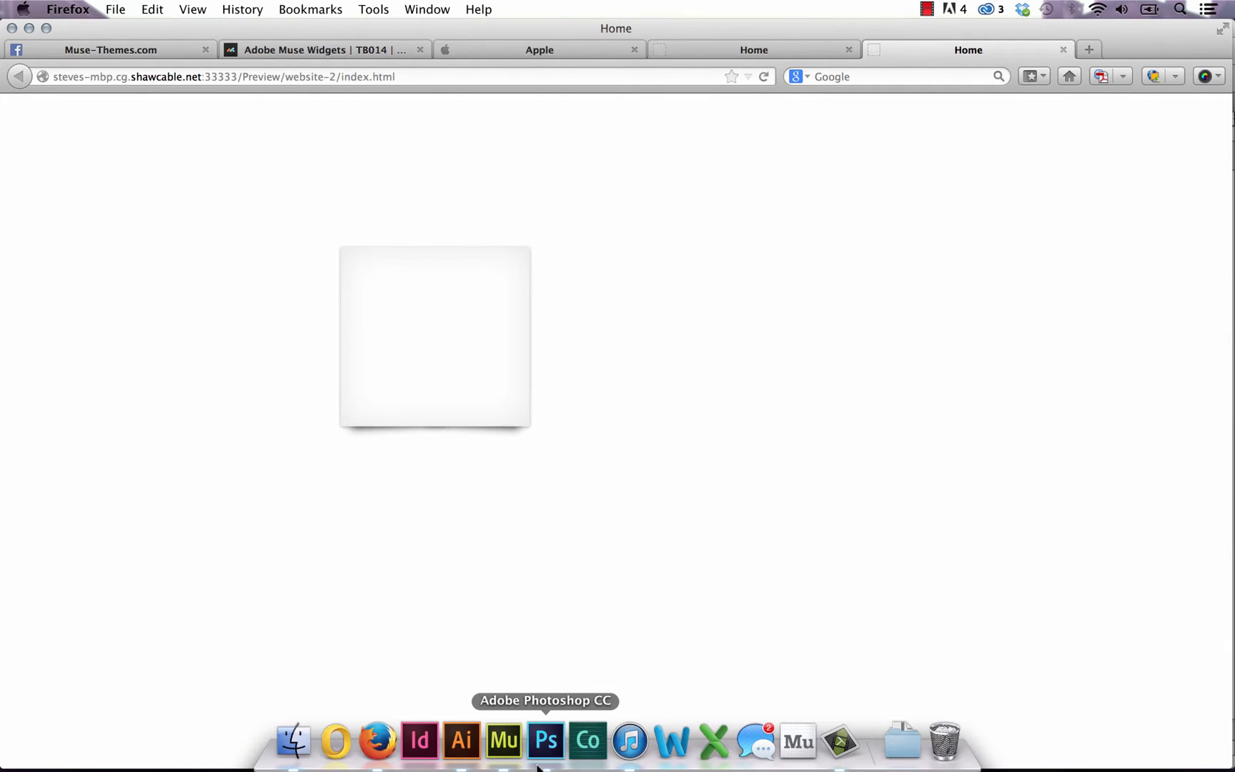
{"action": "left_click", "coordinate": [512, 757]}
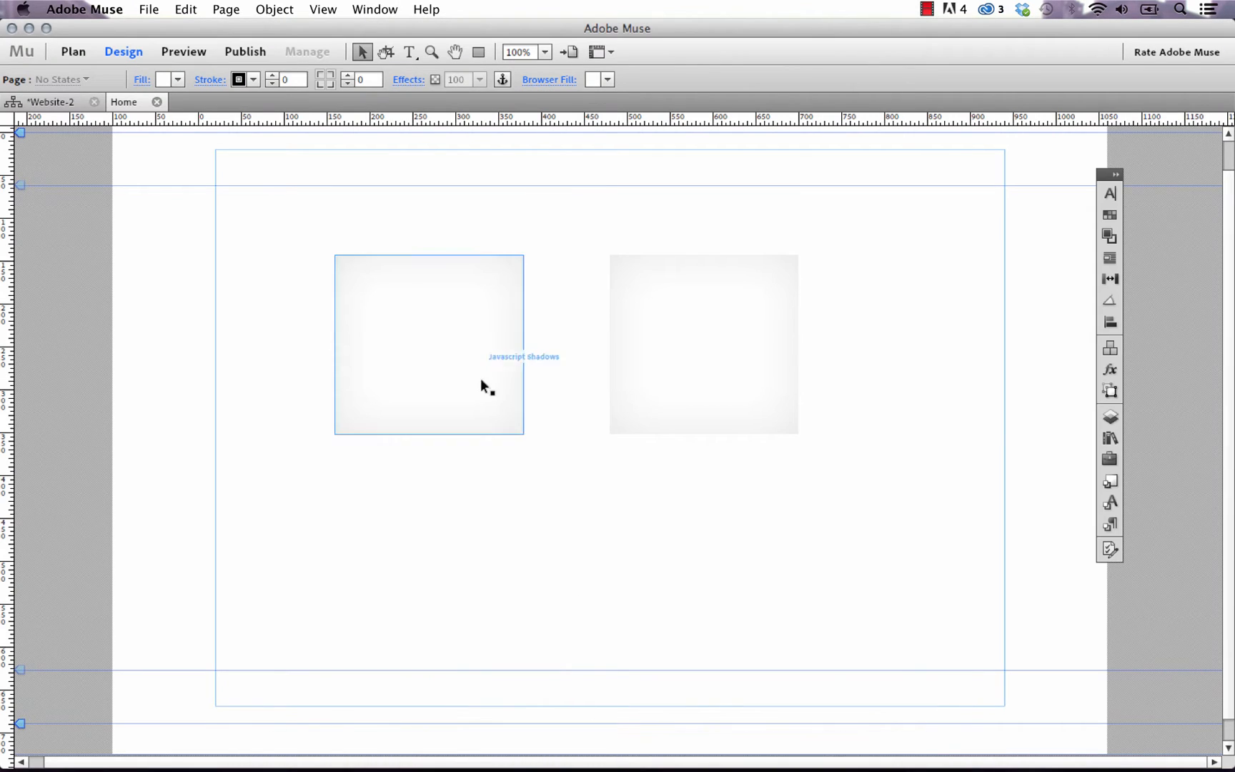
- Choose Lifted as the shadow type of the first shadow box, box1
{"action": "left_click", "coordinate": [657, 298]}
{"action": "left_click", "coordinate": [386, 295]}
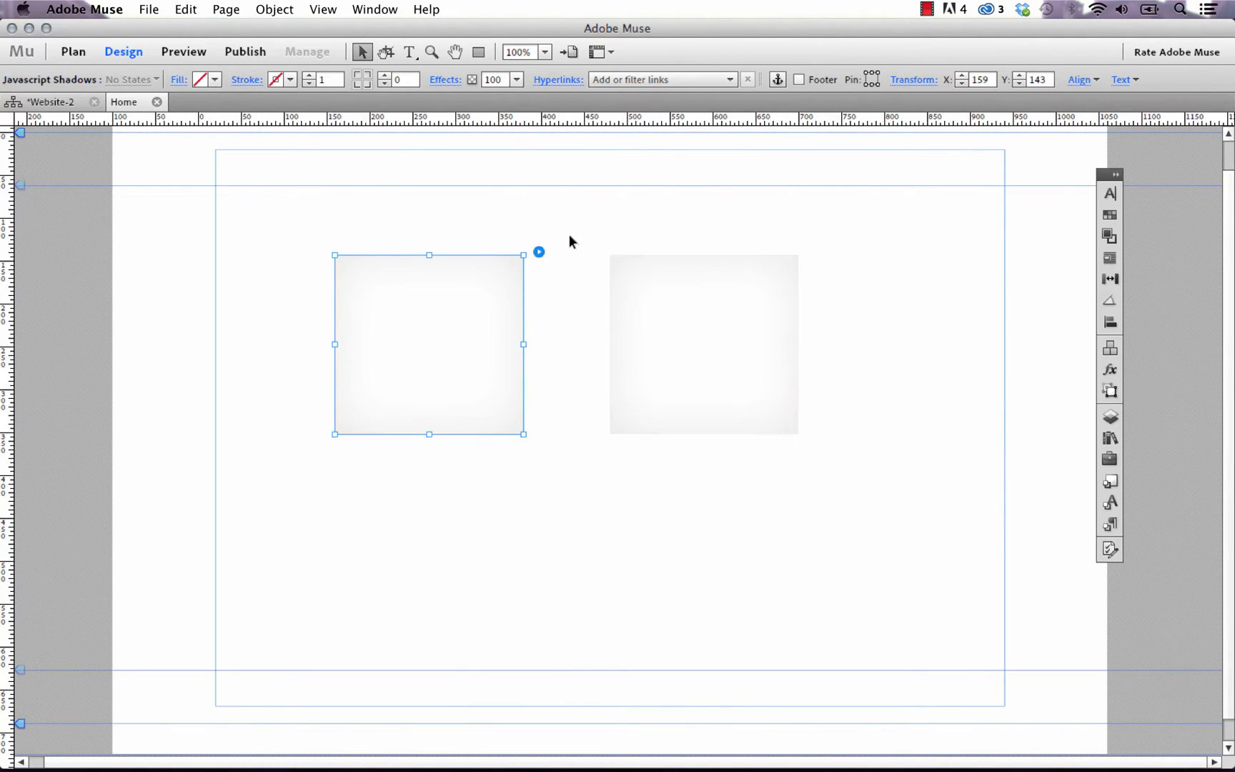
{"action": "left_click", "coordinate": [539, 252]}
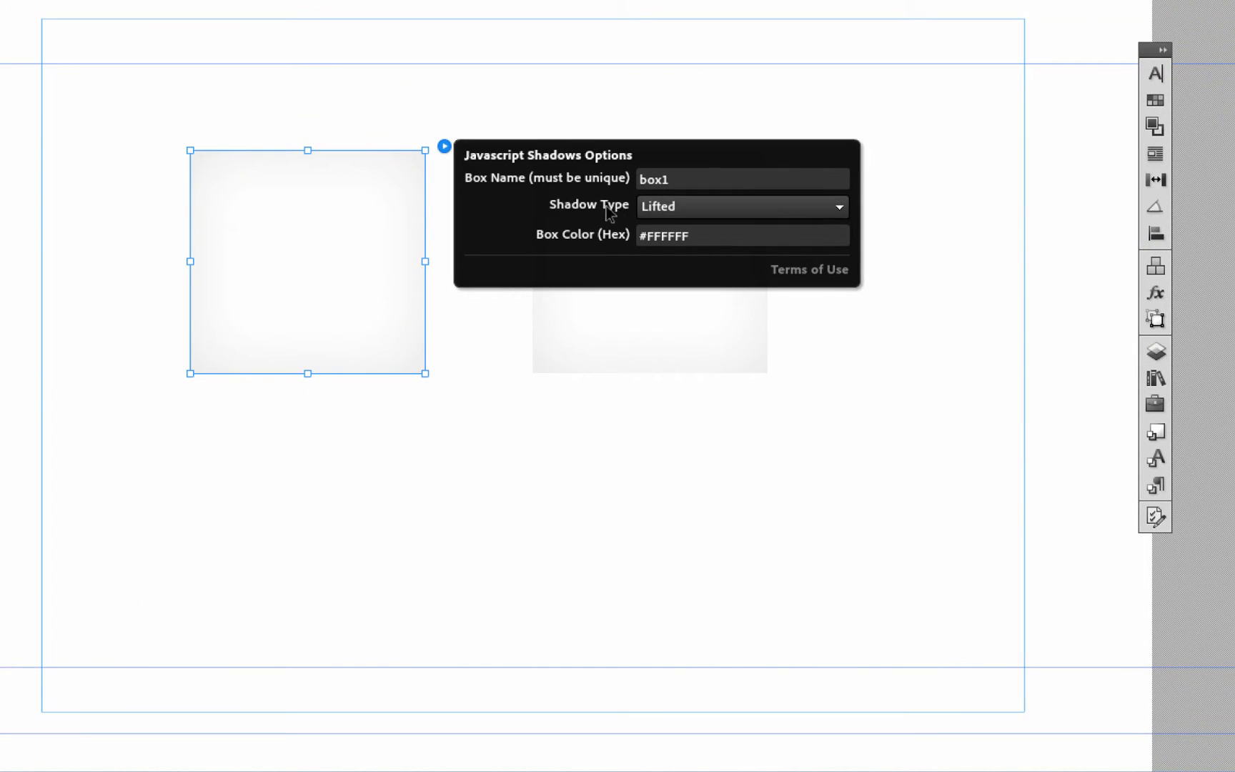
{"action": "left_click", "coordinate": [664, 207]}
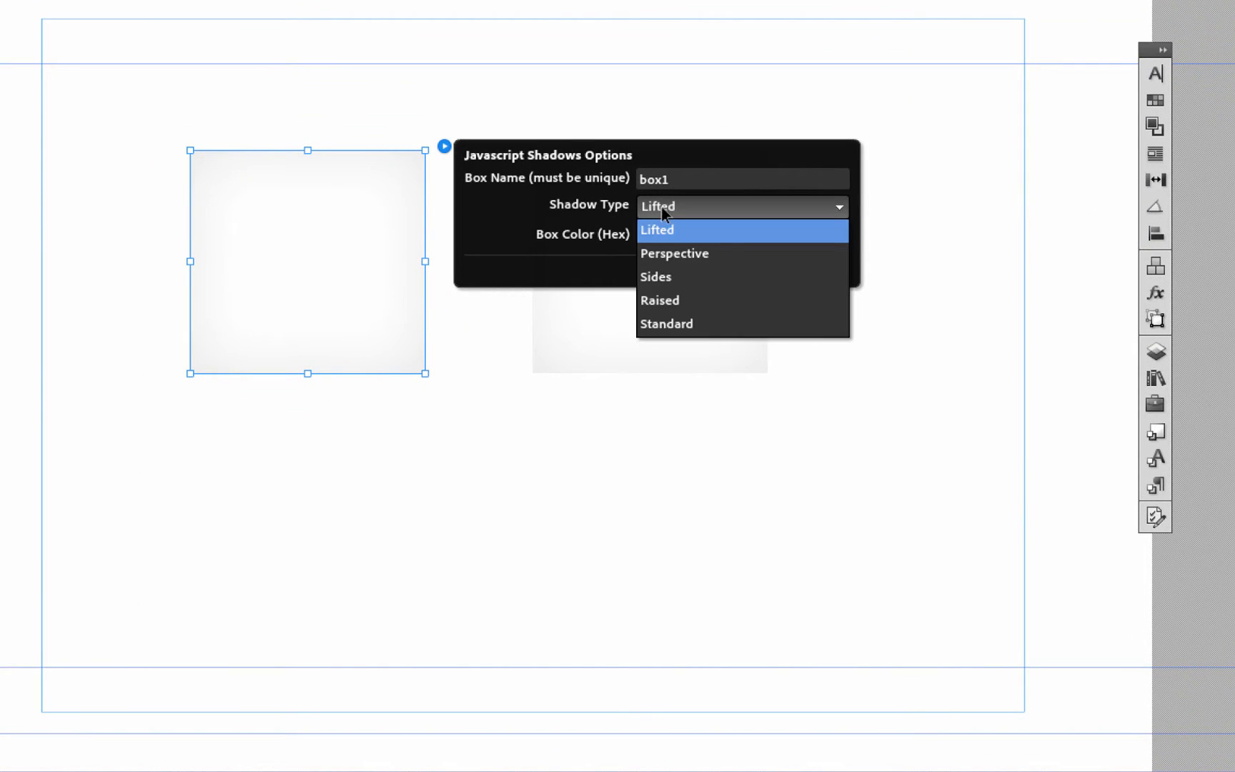
{"action": "left_click", "coordinate": [665, 223]}
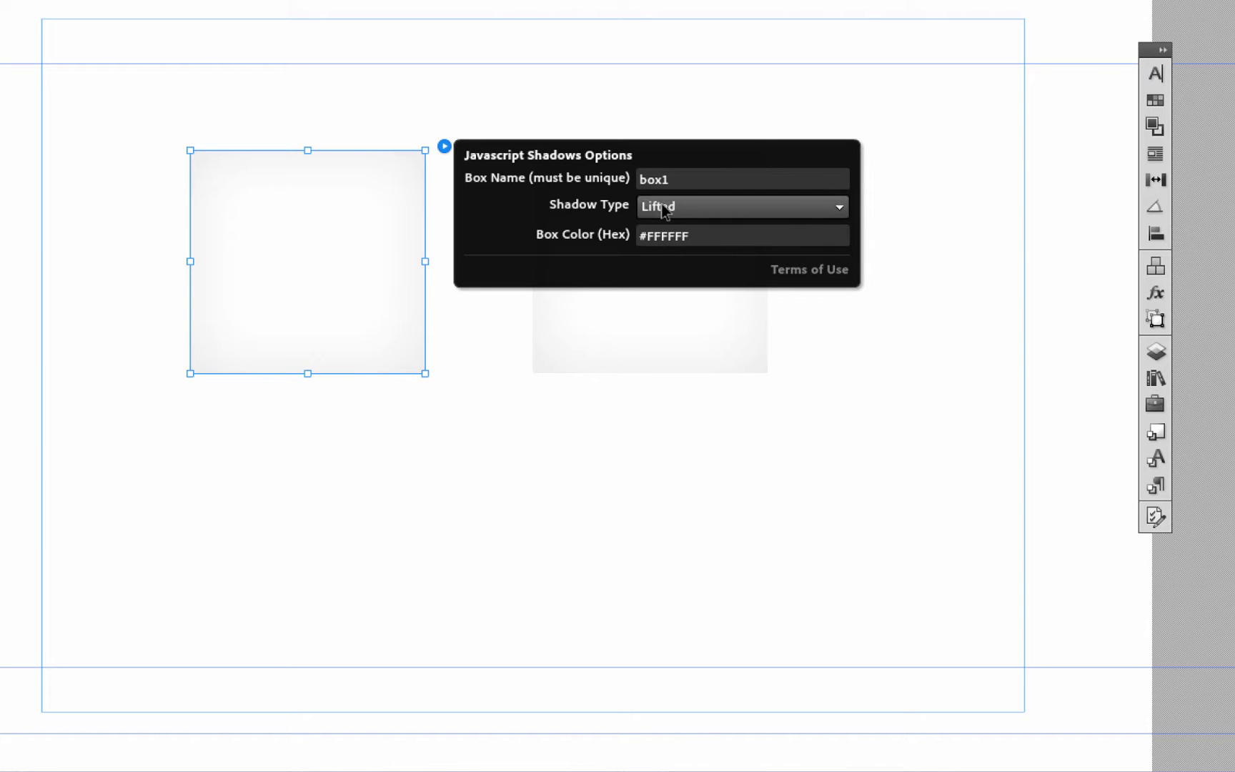
- Set the shadow type of the second shadow box, box2, to Perspective
{"action": "left_click", "coordinate": [605, 333]}
{"action": "left_click", "coordinate": [786, 148]}
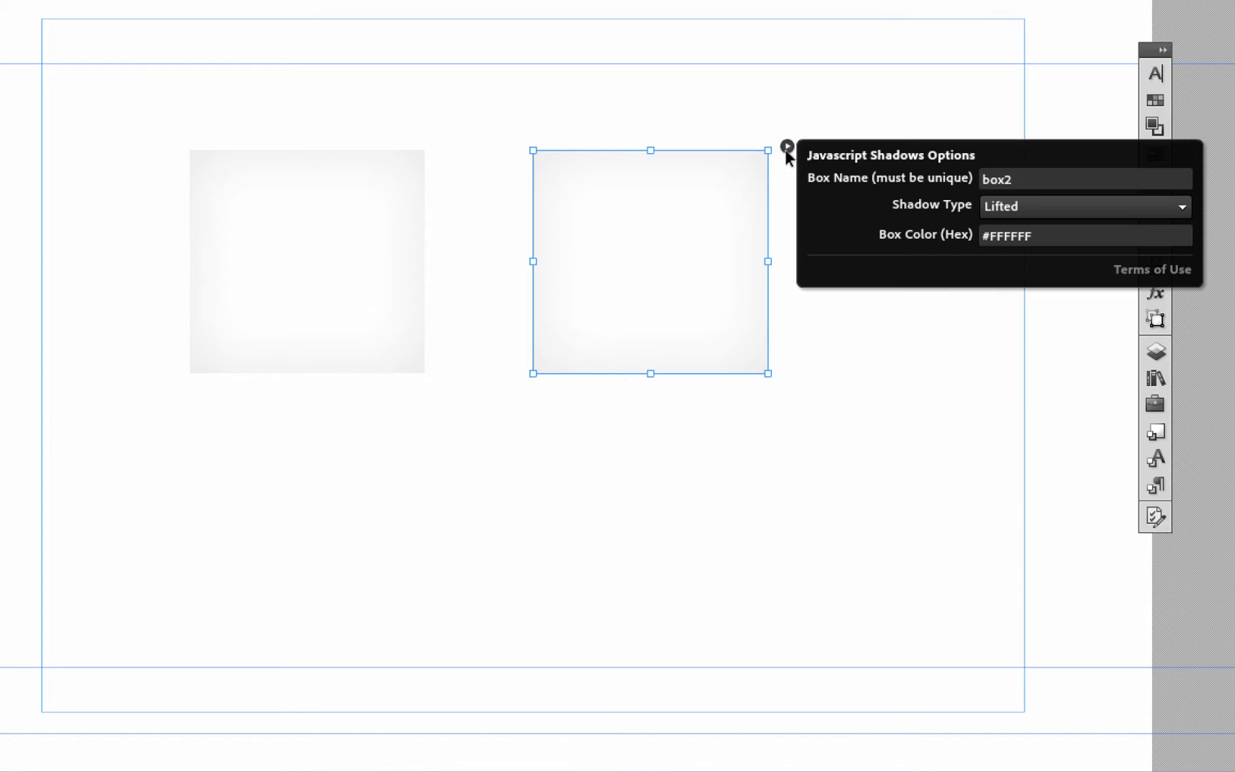
{"action": "left_click", "coordinate": [1026, 208]}
{"action": "left_click", "coordinate": [1022, 254]}
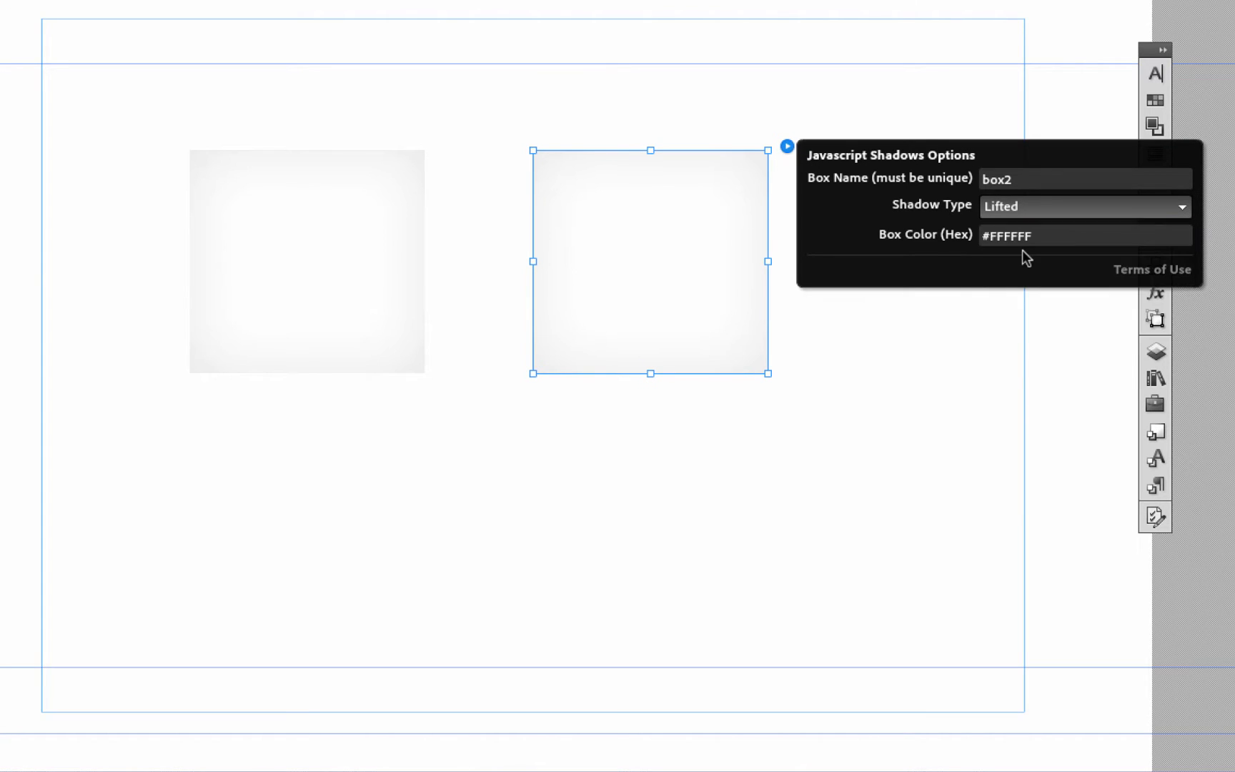
{"action": "left_click", "coordinate": [903, 424]}
- Select both shadow boxes and duplicate the pair directly below them as a second row
{"action": "left_click_drag", "start_coordinate": [634, 421], "coordinate": [262, 254]}
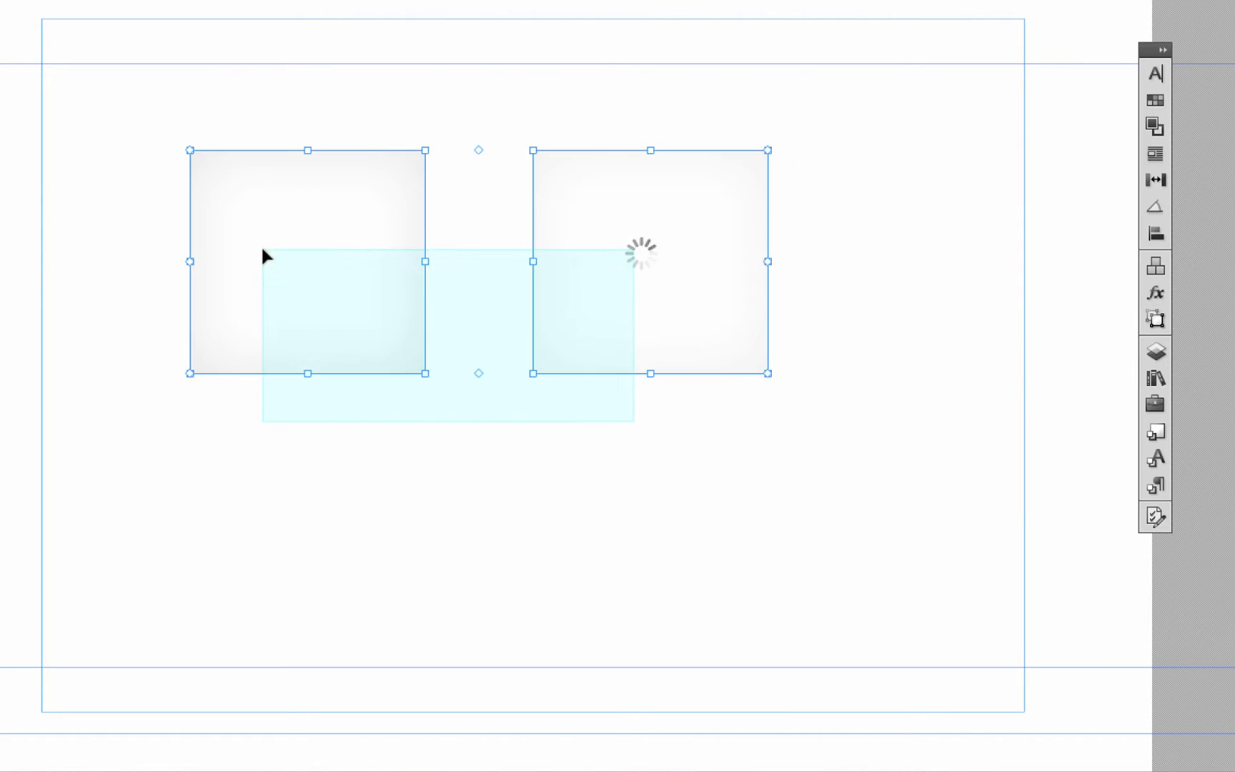
{"action": "left_click_drag", "start_coordinate": [694, 246], "coordinate": [728, 450]}
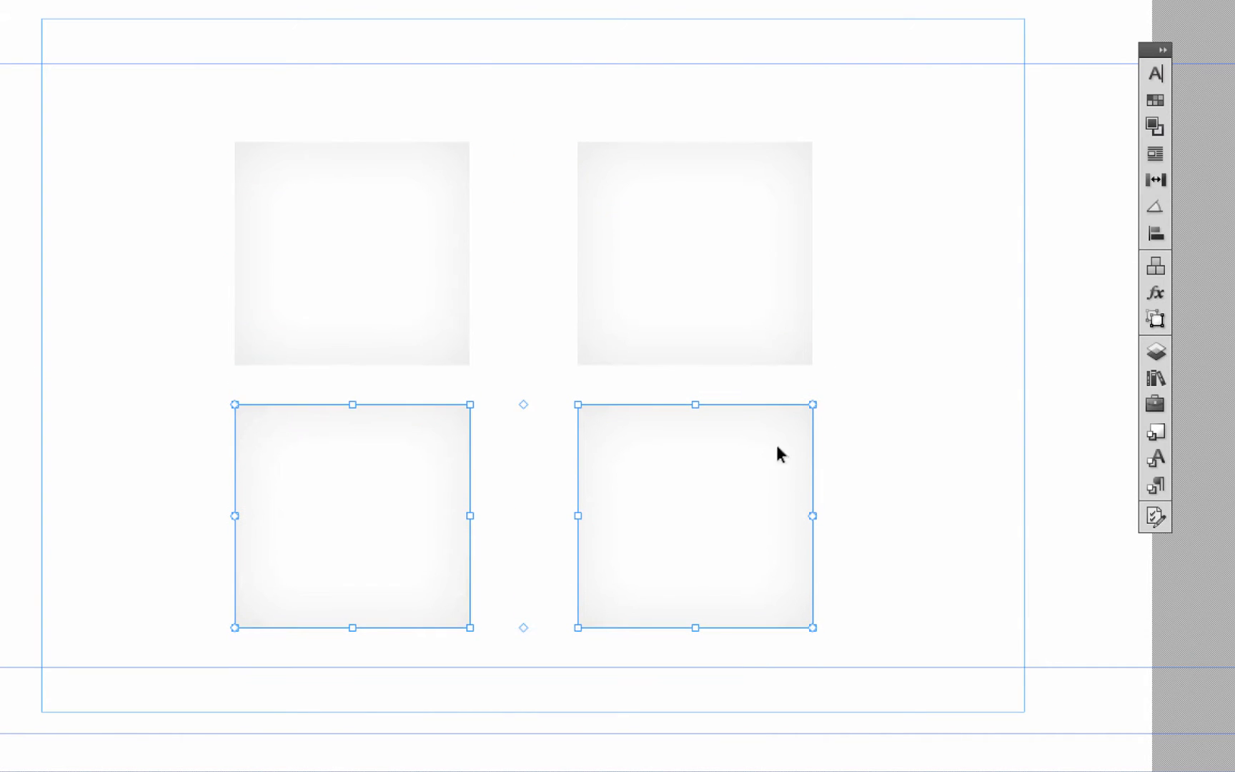
{"action": "left_click", "coordinate": [490, 445]}
- Name the lower-left shadow box box3 and set its shadow type to Sides
{"action": "left_click", "coordinate": [460, 435]}
{"action": "left_click", "coordinate": [489, 403]}
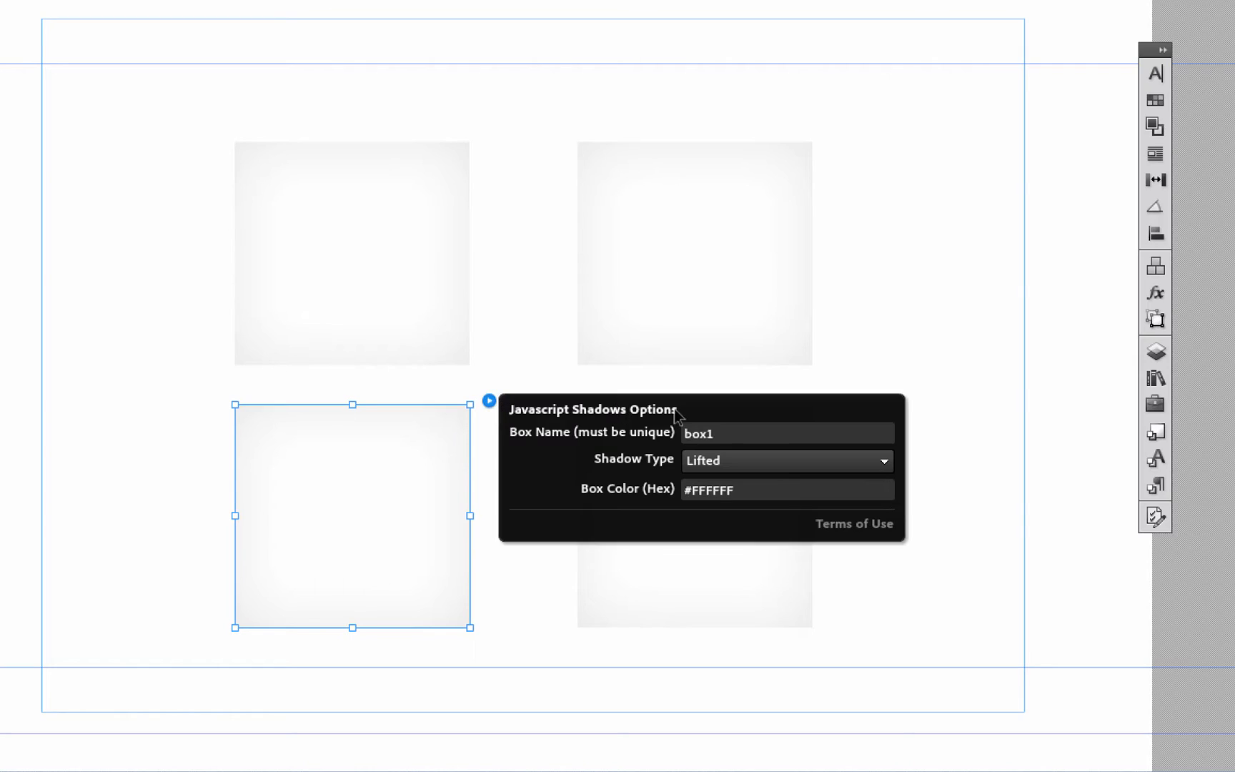
{"action": "left_click", "coordinate": [741, 433]}
{"action": "key", "text": "BackSpace"}
{"action": "type", "text": "3"}
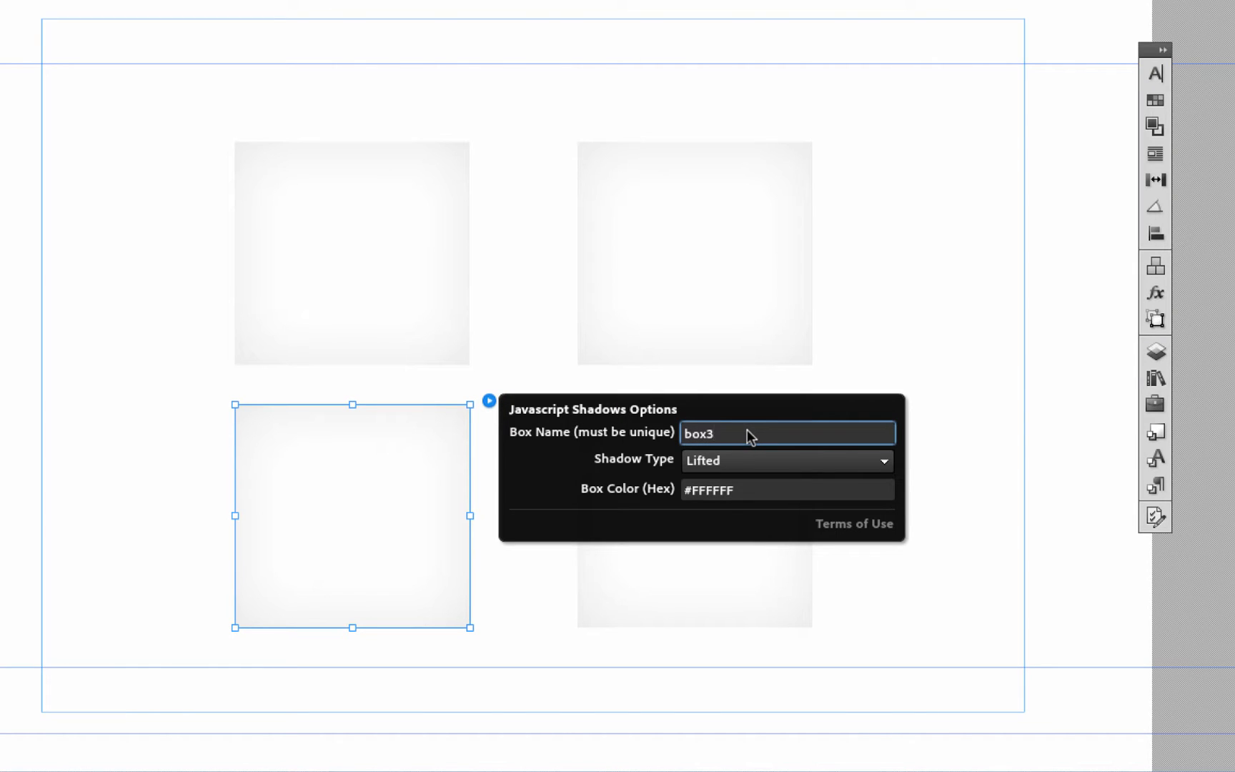
{"action": "left_click", "coordinate": [720, 468]}
{"action": "left_click", "coordinate": [728, 537]}
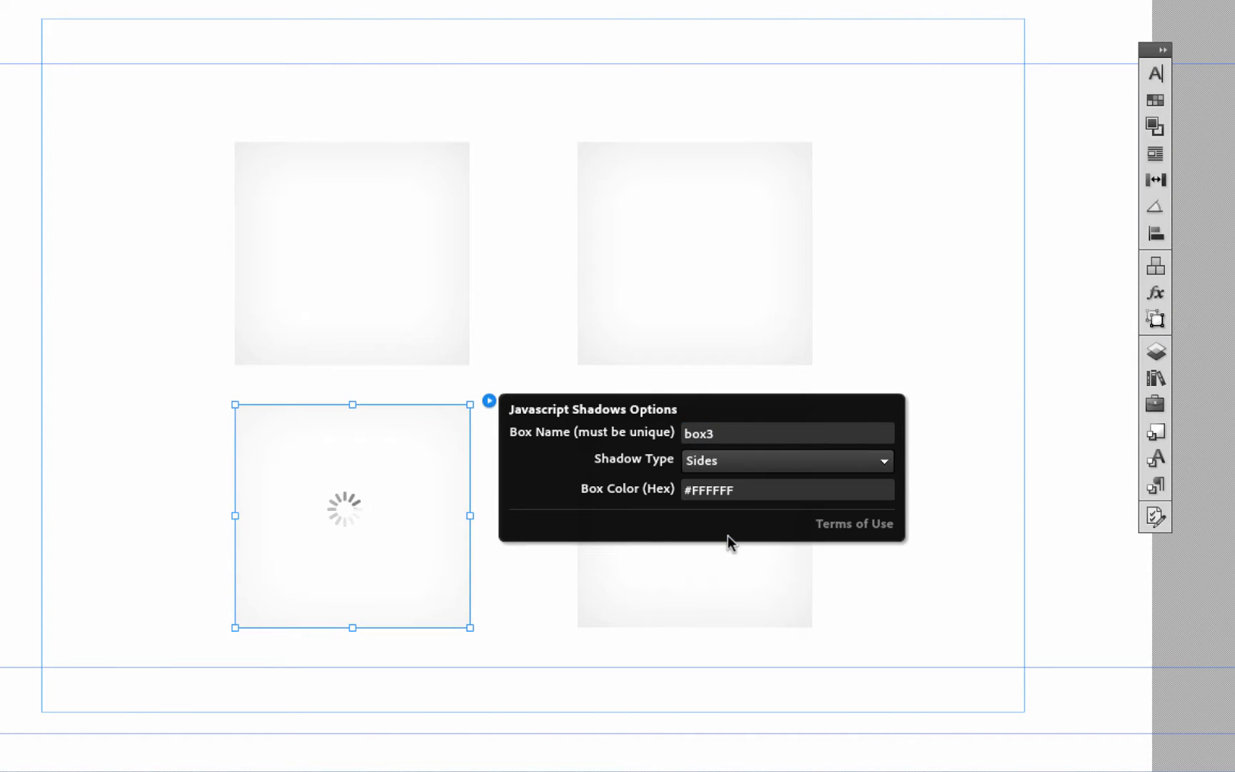
- Name the lower-right shadow box box4 and set its shadow type to Raised
{"action": "left_click", "coordinate": [692, 591]}
{"action": "left_click", "coordinate": [832, 402]}
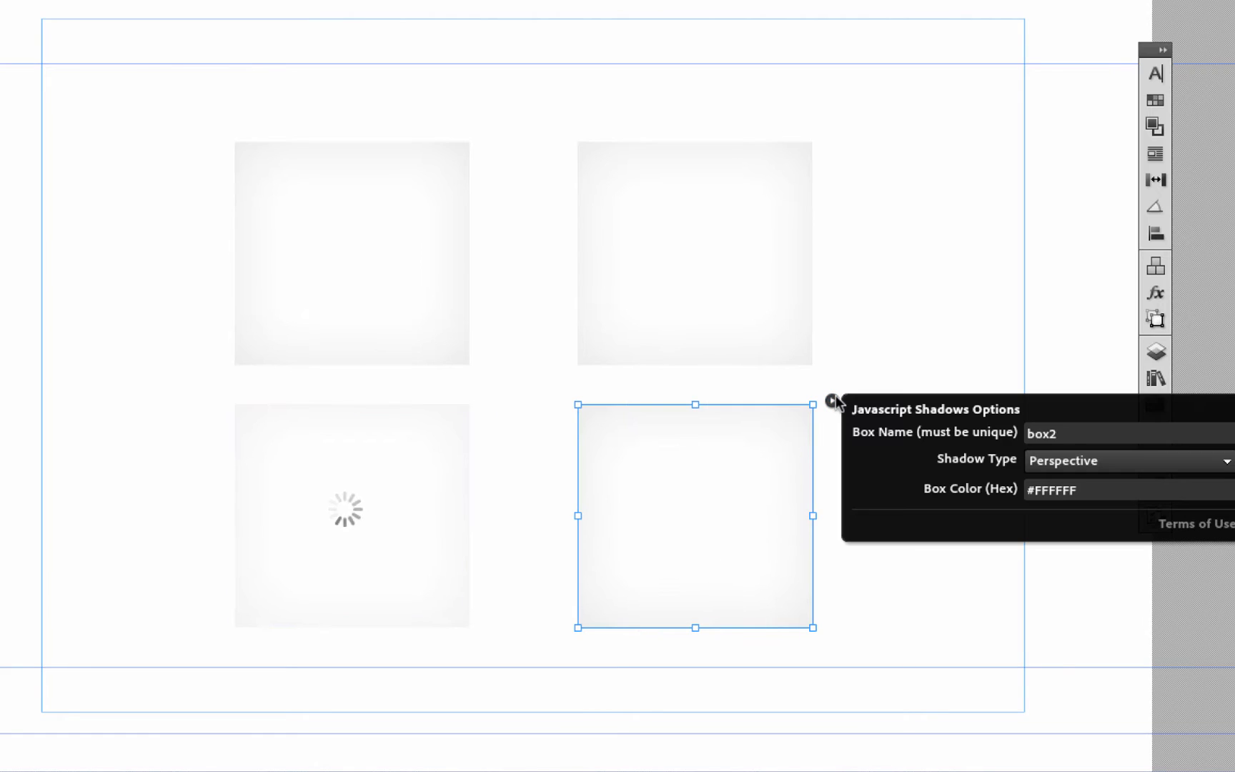
{"action": "left_click", "coordinate": [1029, 432]}
{"action": "key", "text": "BackSpace"}
{"action": "type", "text": "4"}
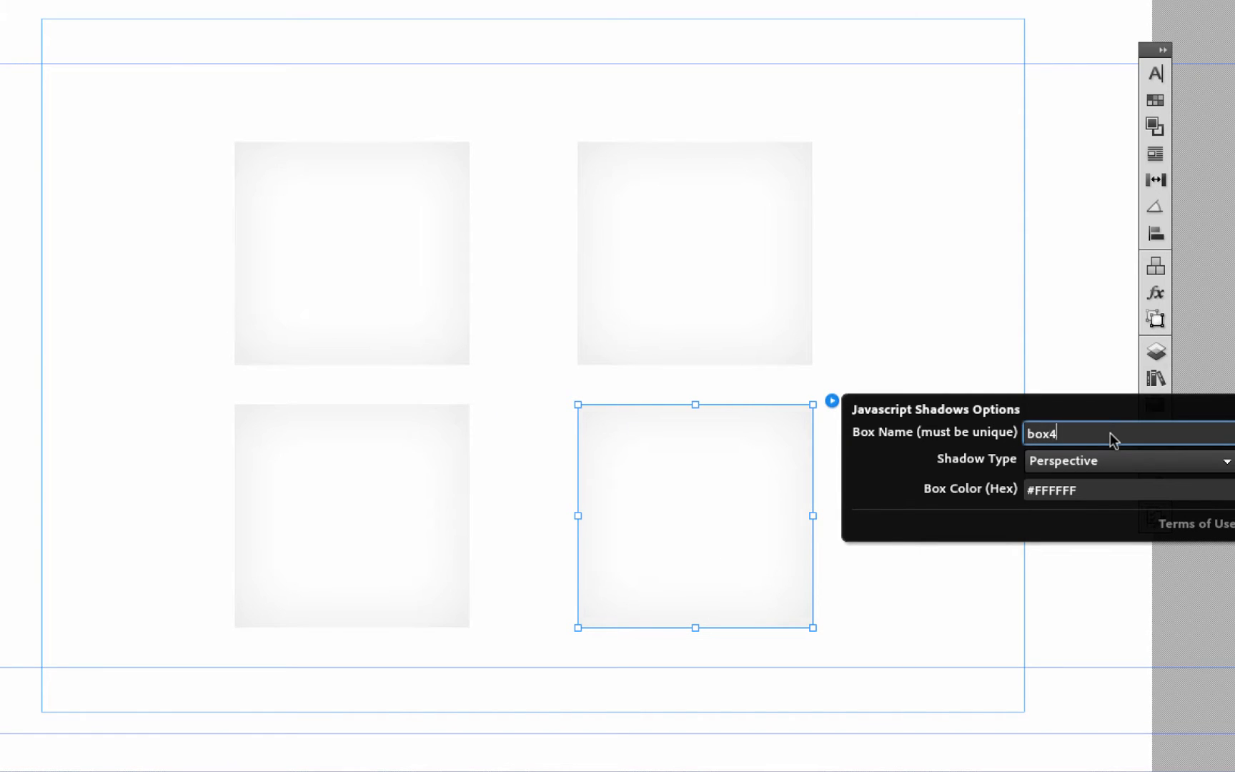
{"action": "key", "text": "Tab"}
{"action": "left_click", "coordinate": [1094, 458]}
{"action": "left_click", "coordinate": [1084, 553]}
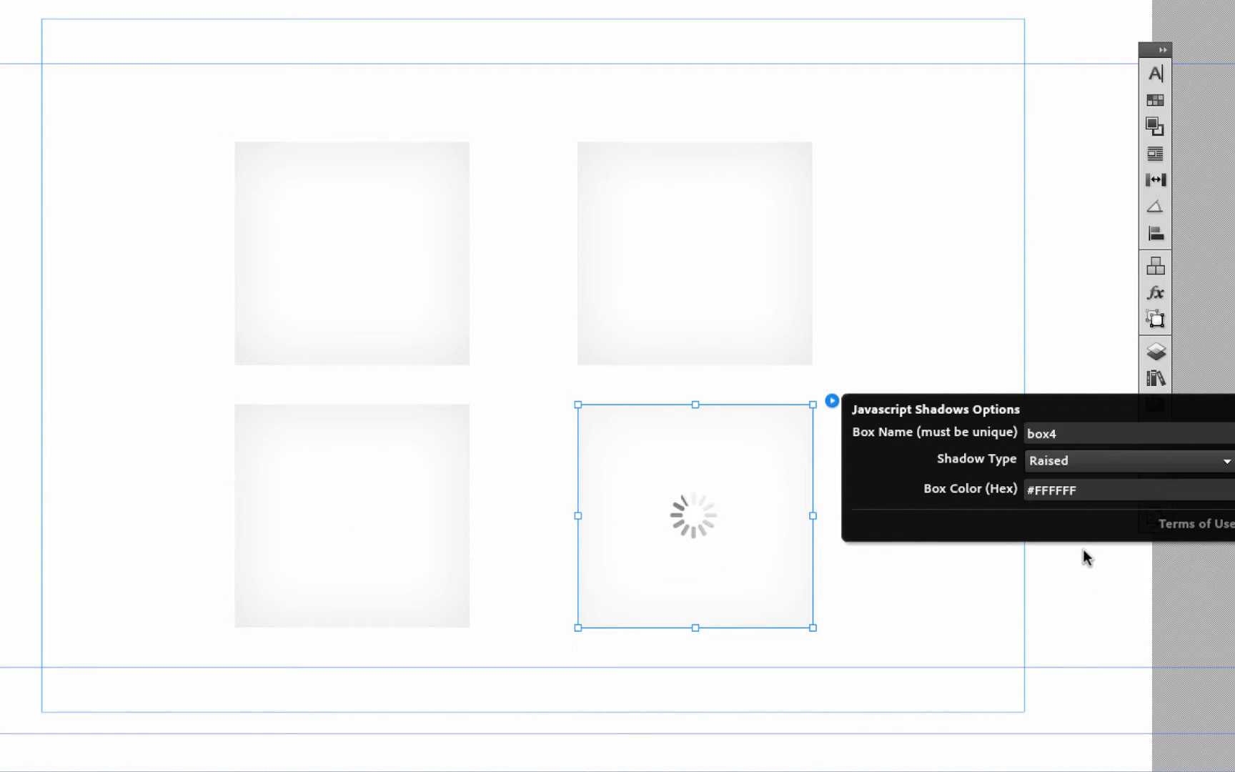
{"action": "left_click", "coordinate": [889, 182]}
- Preview the page in the browser to examine the four shadow types, and switch back to Adobe Muse
{"action": "left_click", "coordinate": [147, 8]}
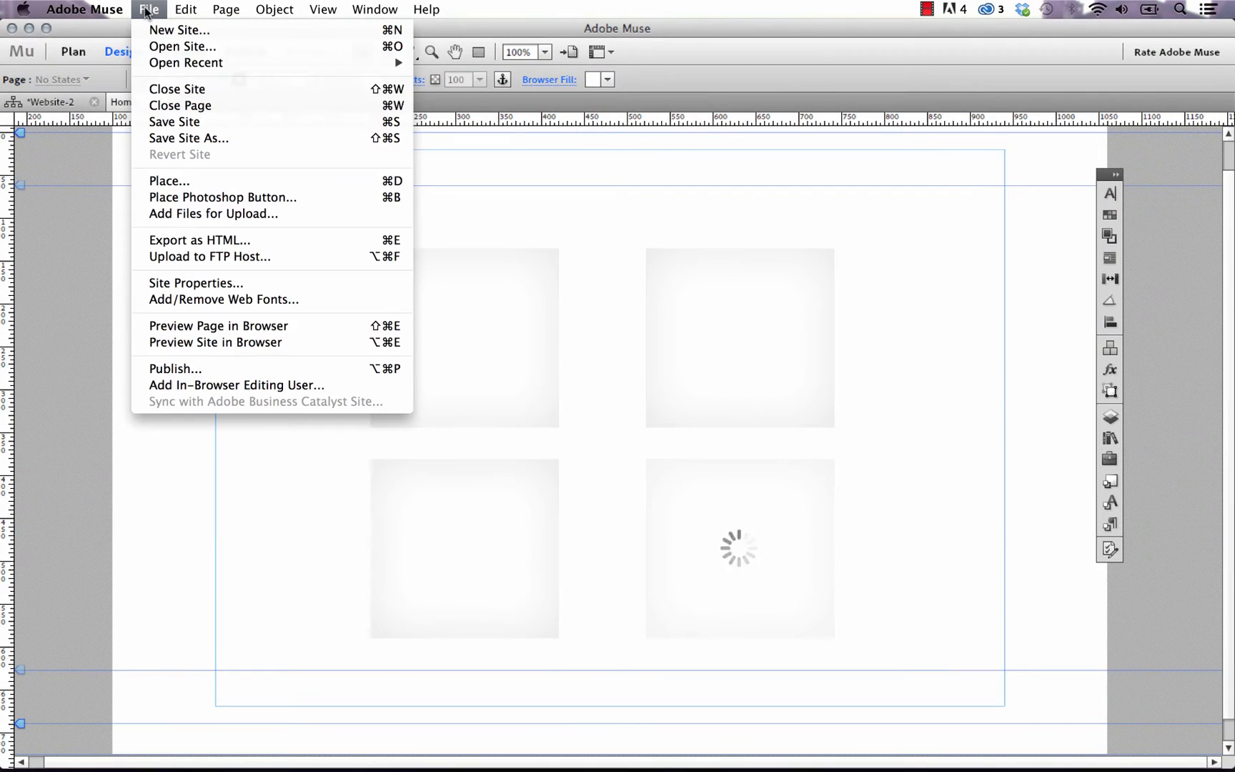
{"action": "left_click", "coordinate": [243, 329]}
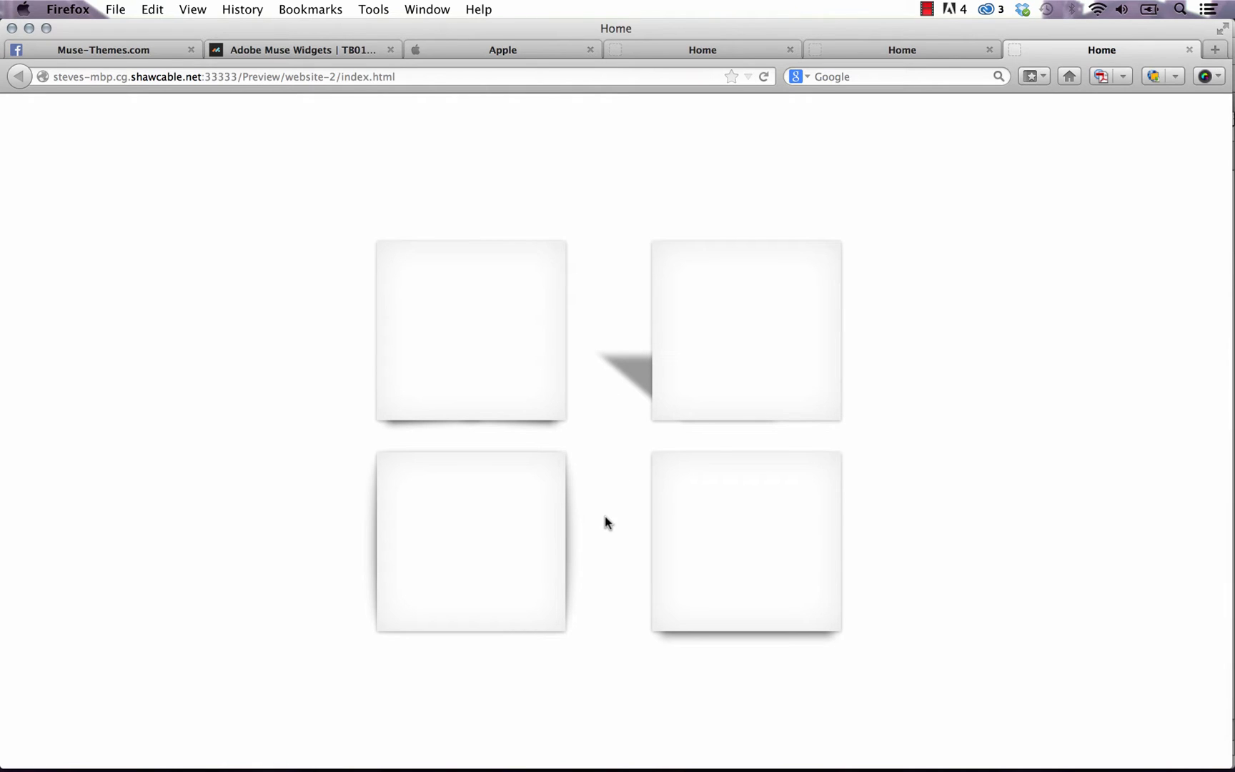
{"action": "mouse_move", "coordinate": [545, 769]}
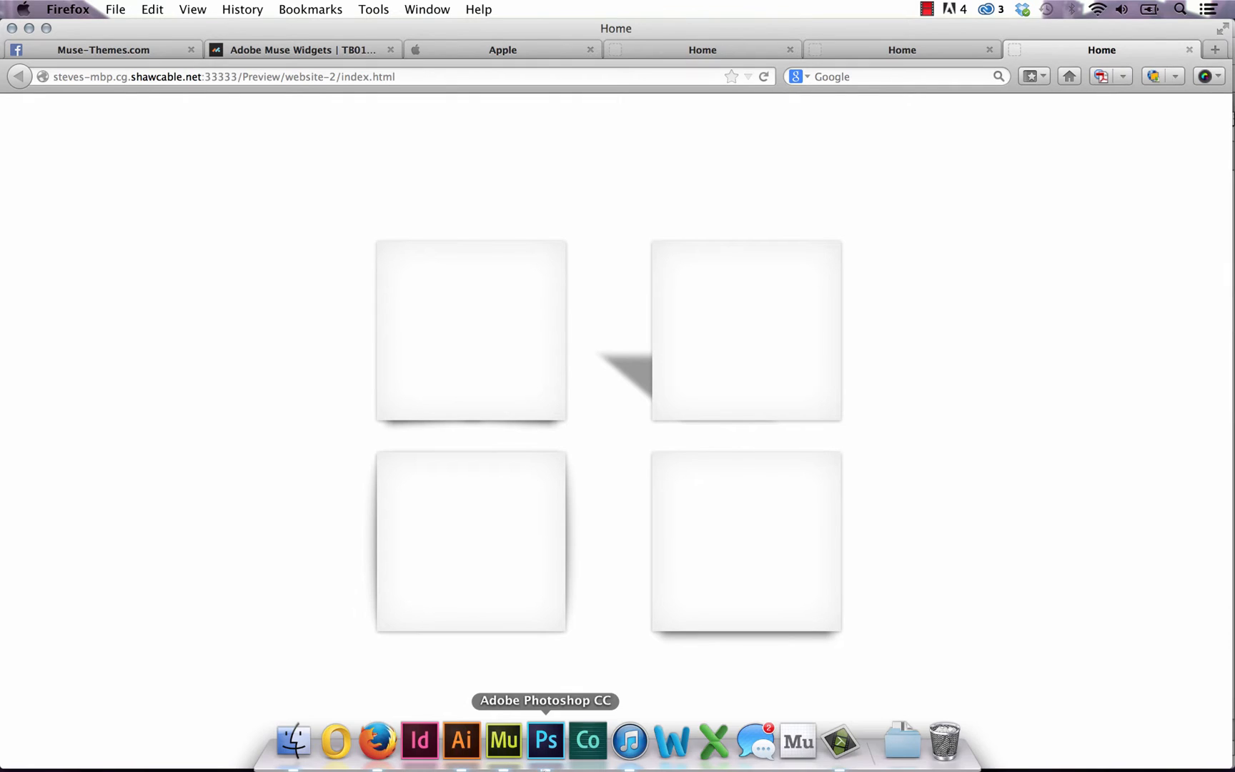
{"action": "left_click", "coordinate": [505, 747]}
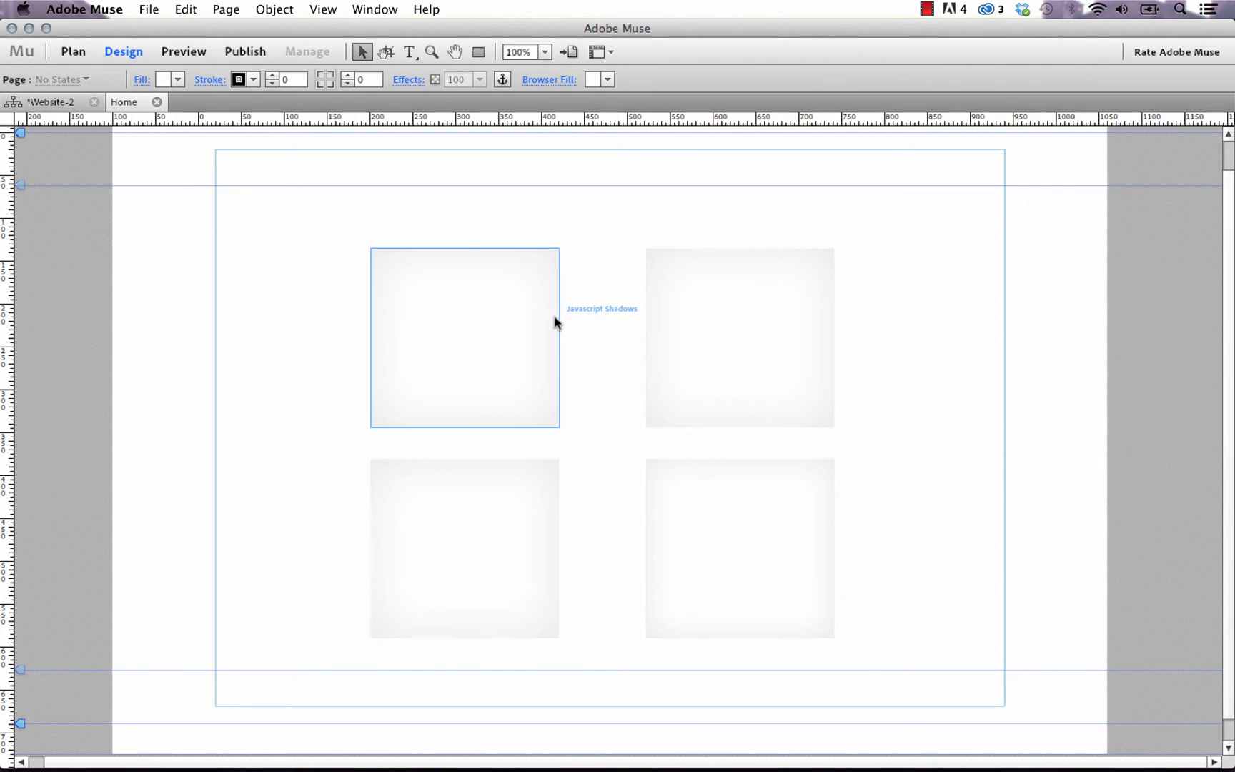
- Inspect the hex box color setting in the options of the upper-left shadow box, box1, and close the options
{"action": "left_click", "coordinate": [525, 286]}
{"action": "left_click", "coordinate": [580, 248]}
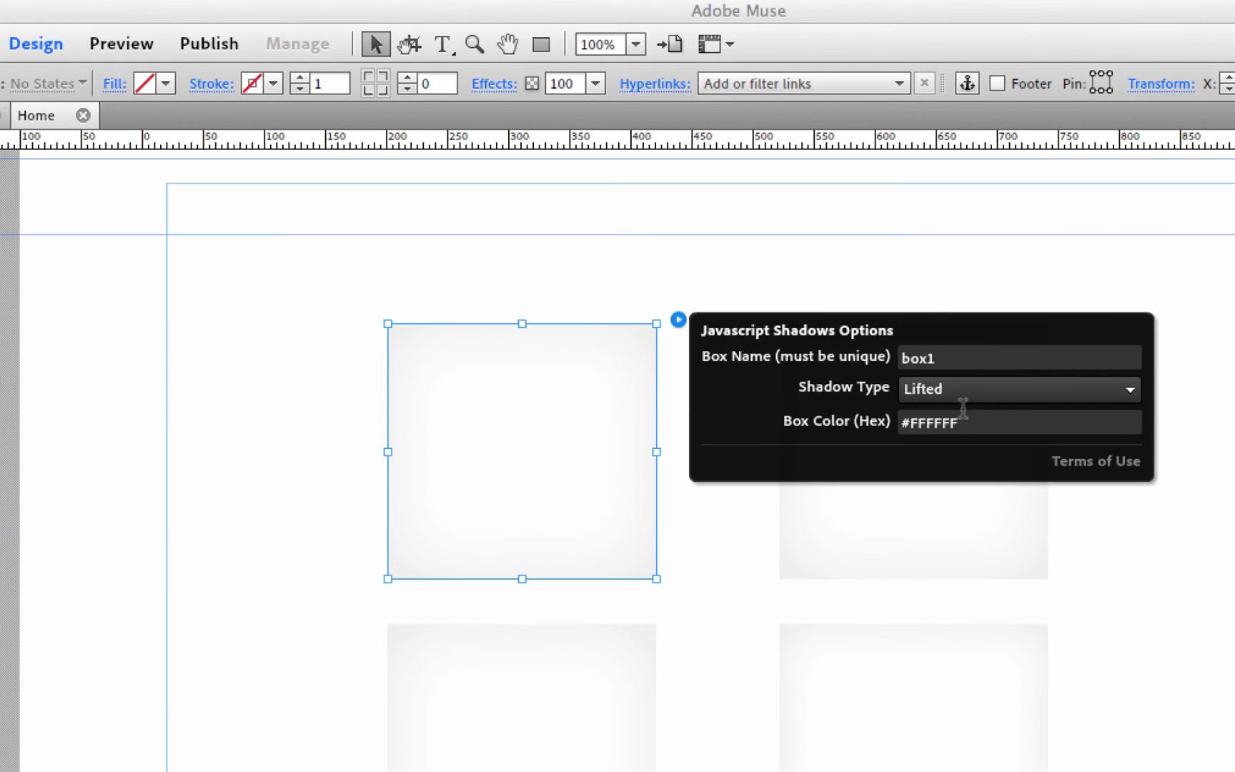
{"action": "left_click", "coordinate": [797, 325]}
{"action": "left_click_drag", "start_coordinate": [962, 423], "coordinate": [908, 422]}
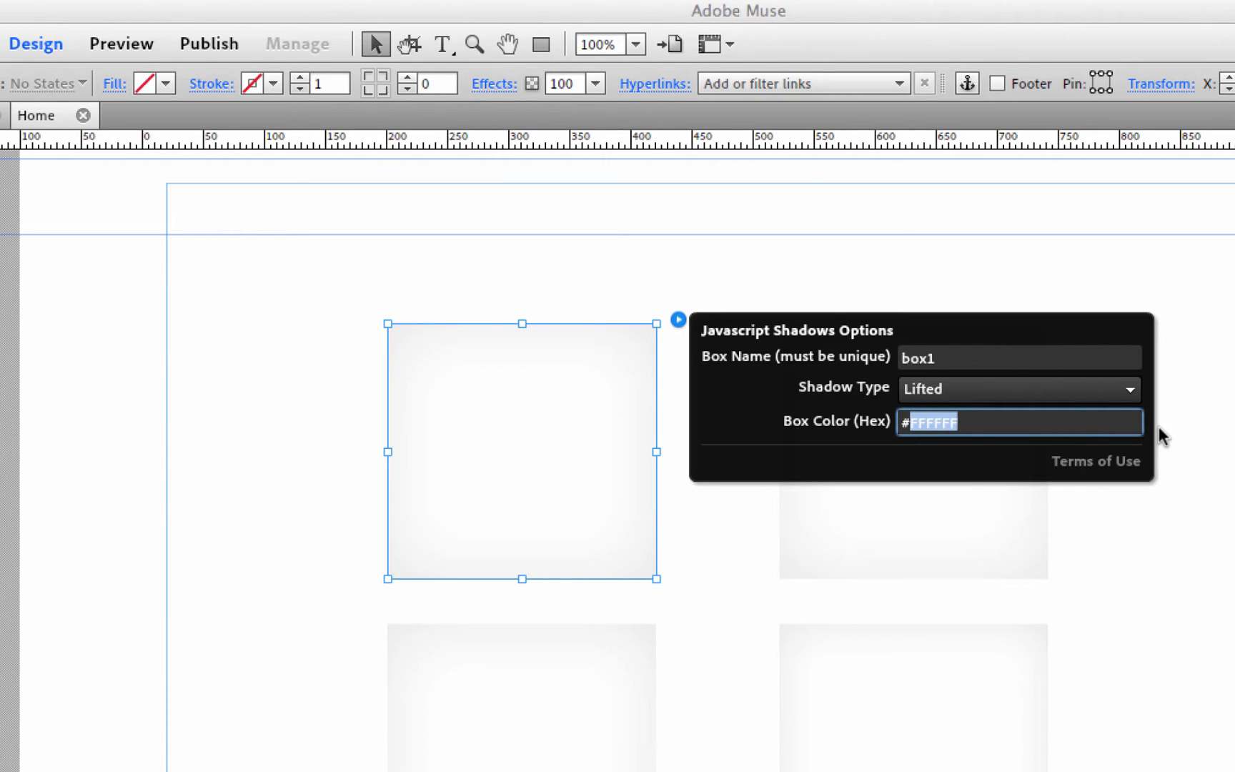
{"action": "left_click", "coordinate": [829, 269]}
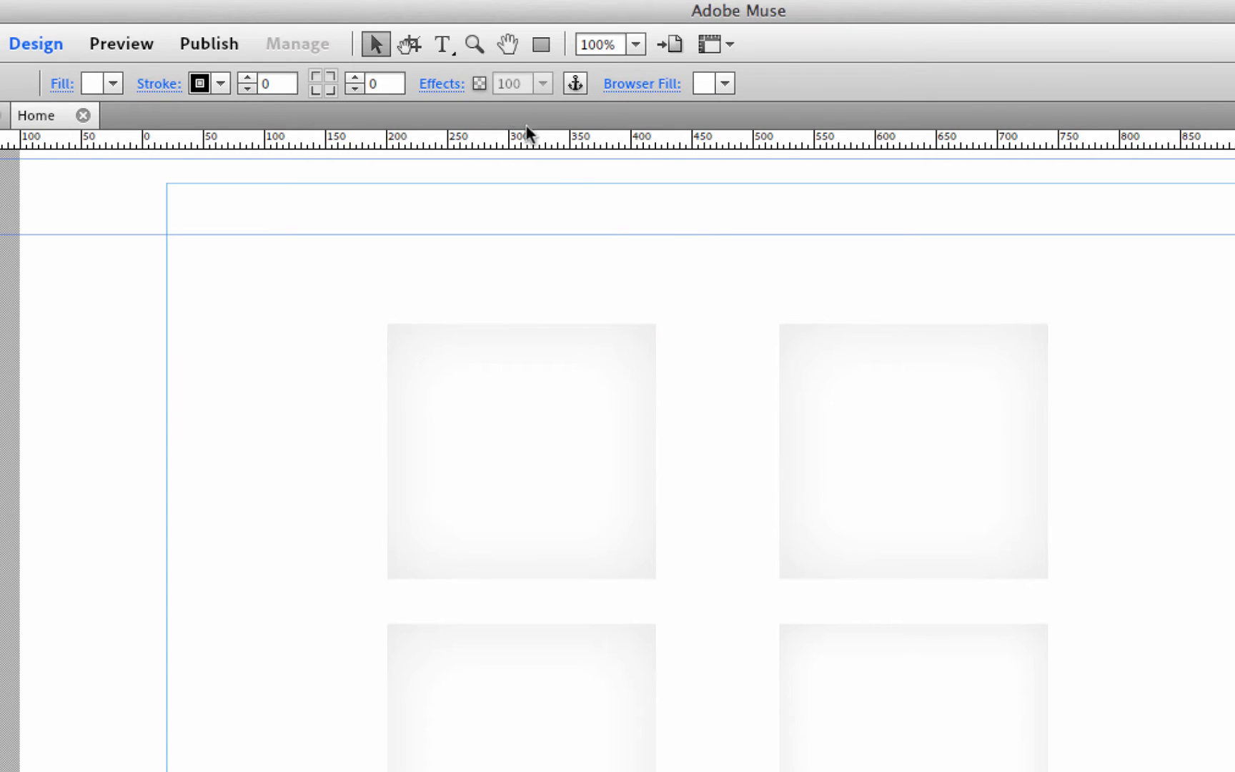
- Try the light blue 29ABE2 swatch as the page fill to read its hex code, and restore white
{"action": "left_click", "coordinate": [111, 83]}
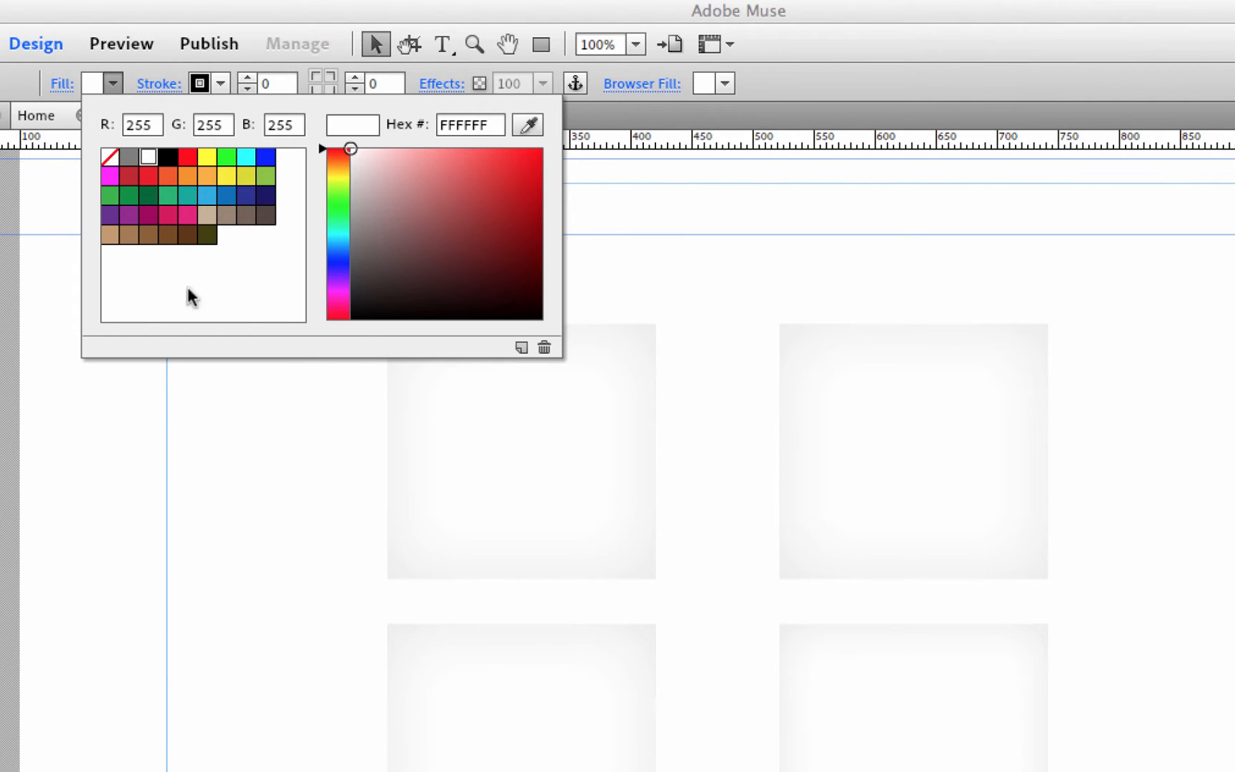
{"action": "left_click", "coordinate": [206, 196]}
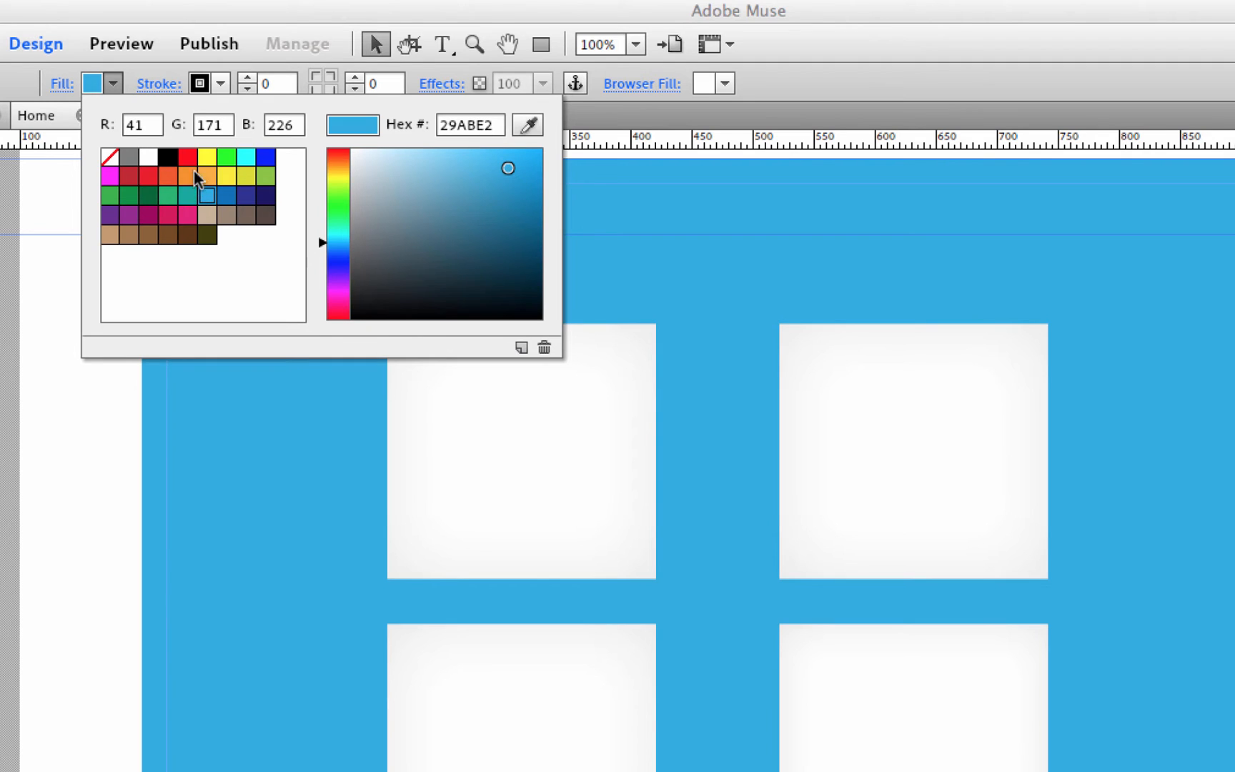
{"action": "left_click", "coordinate": [148, 159]}
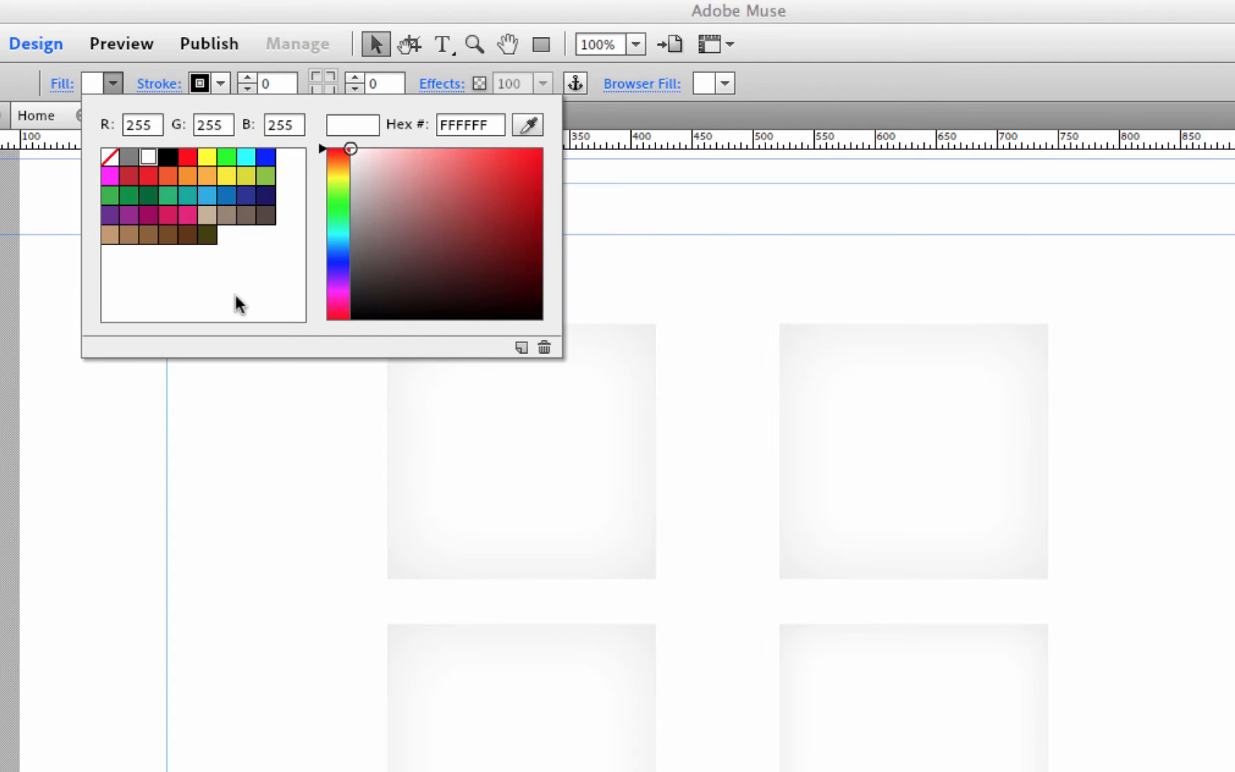
- Set the box color of the upper-left shadow box, box1, to a teal hex code beginning with 22A5
{"action": "left_click", "coordinate": [601, 428]}
{"action": "left_click", "coordinate": [677, 321]}
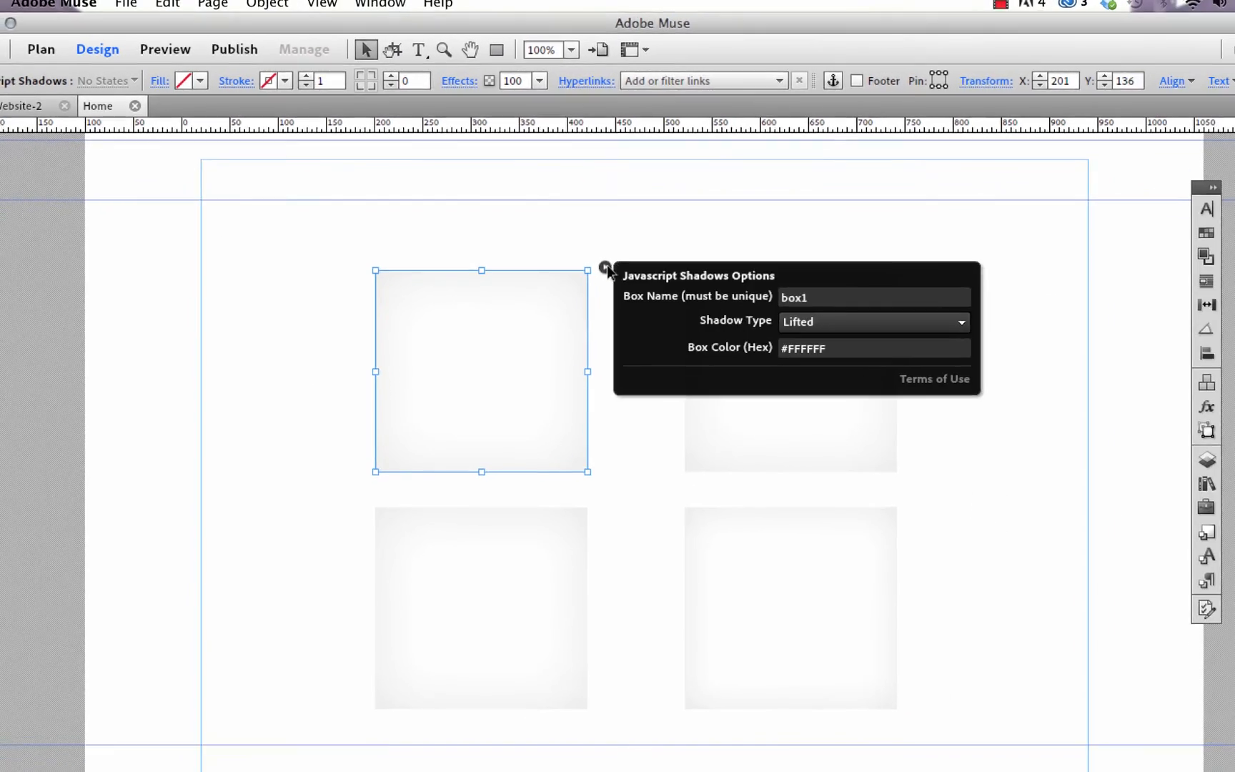
{"action": "left_click", "coordinate": [822, 349]}
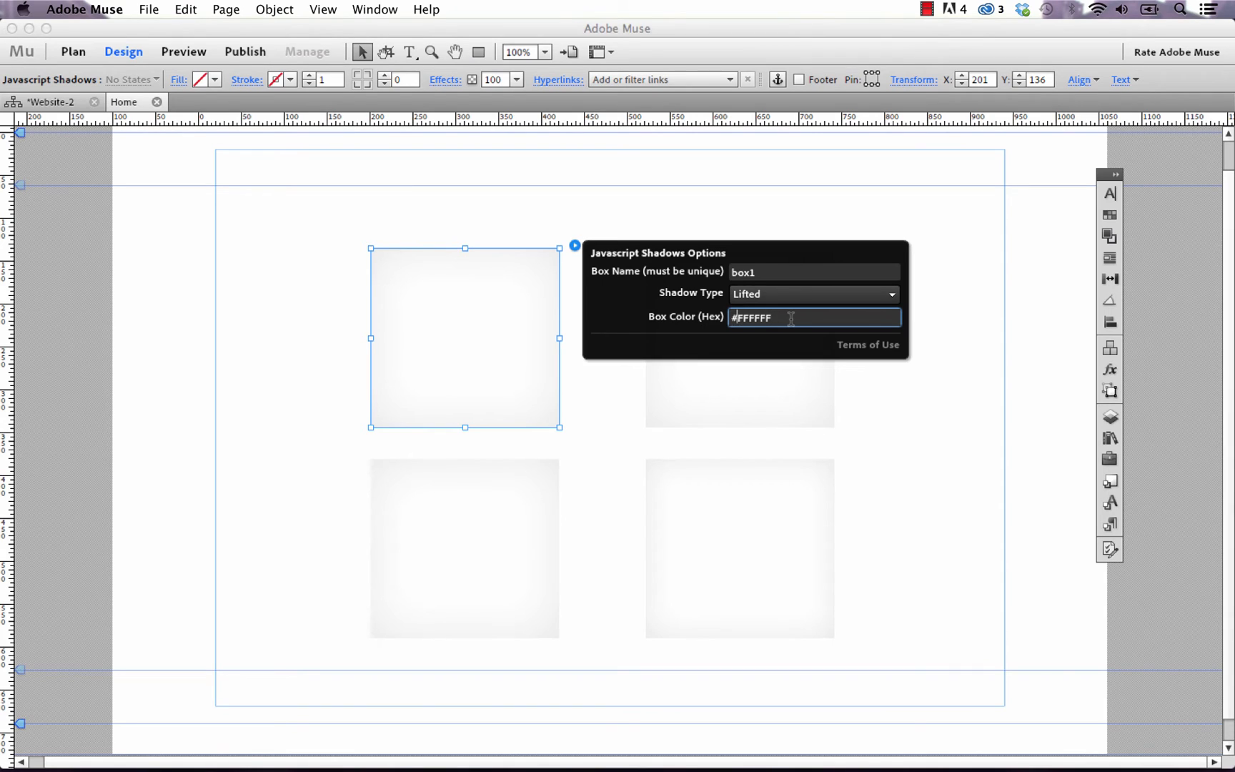
{"action": "key", "text": "BackSpace"}
{"action": "key", "text": "BackSpace"}
{"action": "key", "text": "BackSpace"}
{"action": "key", "text": "BackSpace"}
{"action": "key", "text": "BackSpace"}
{"action": "key", "text": "BackSpace"}
{"action": "type", "text": "22A5"}
{"action": "left_click", "coordinate": [612, 425]}
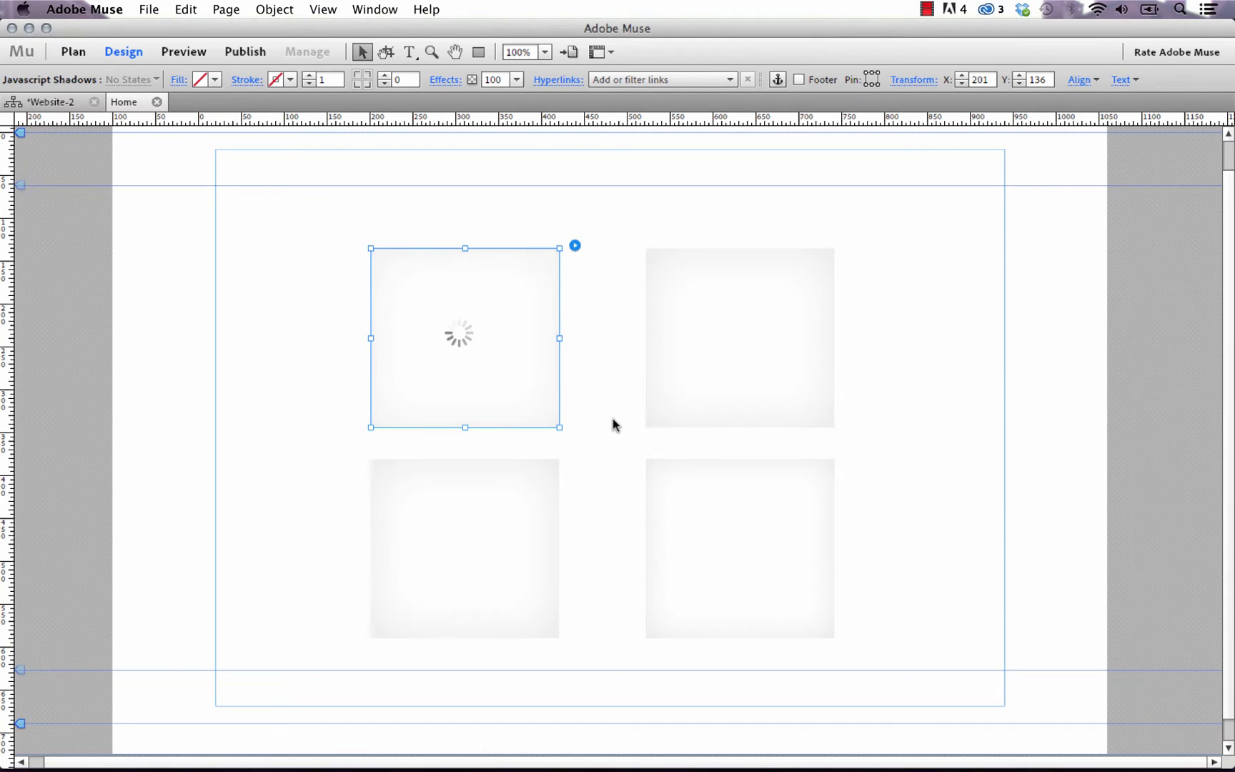
{"action": "left_click", "coordinate": [613, 425]}
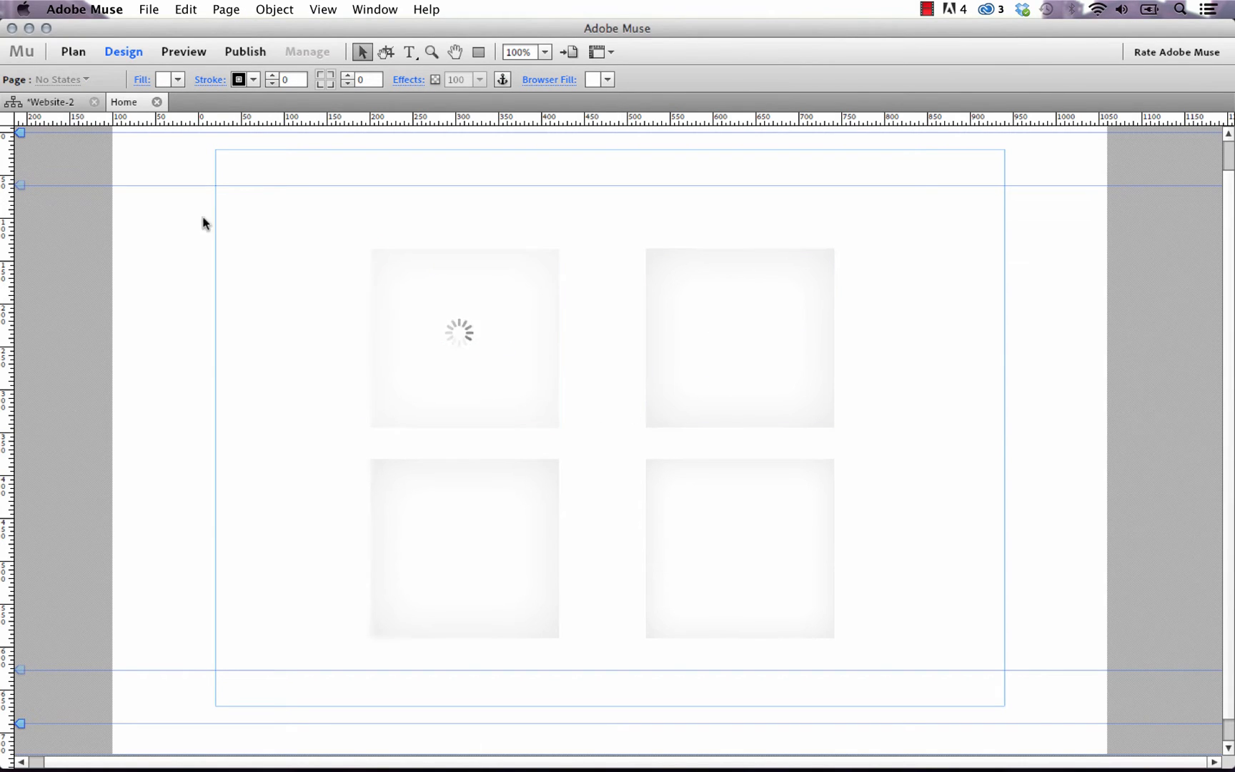
- Preview the page in the browser to check the recolored upper-left box, and return to Adobe Muse
{"action": "left_click", "coordinate": [151, 9]}
{"action": "left_click", "coordinate": [231, 324]}
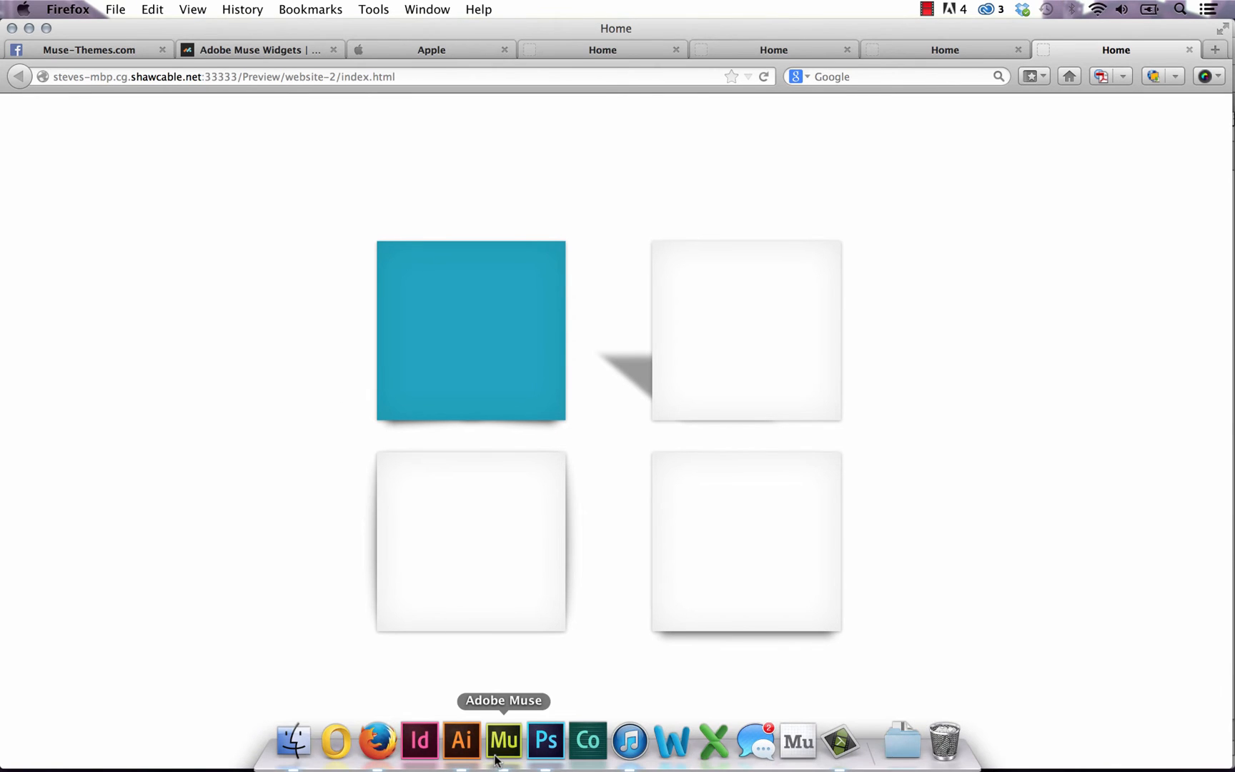
{"action": "left_click", "coordinate": [516, 722]}
- Draw a 220 × 209 rectangle exactly over the upper-right shadow box and set its stroke to 0
{"action": "left_click", "coordinate": [478, 52]}
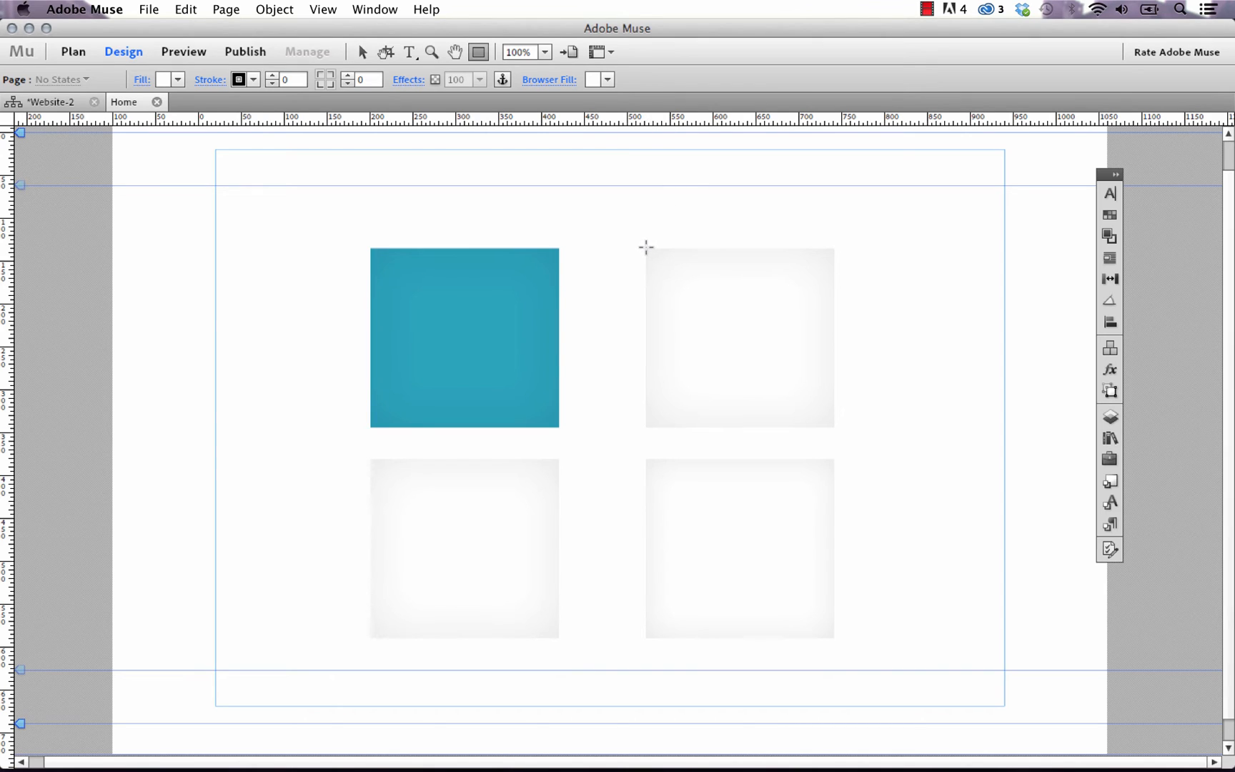
{"action": "left_click_drag", "start_coordinate": [646, 248], "coordinate": [835, 427]}
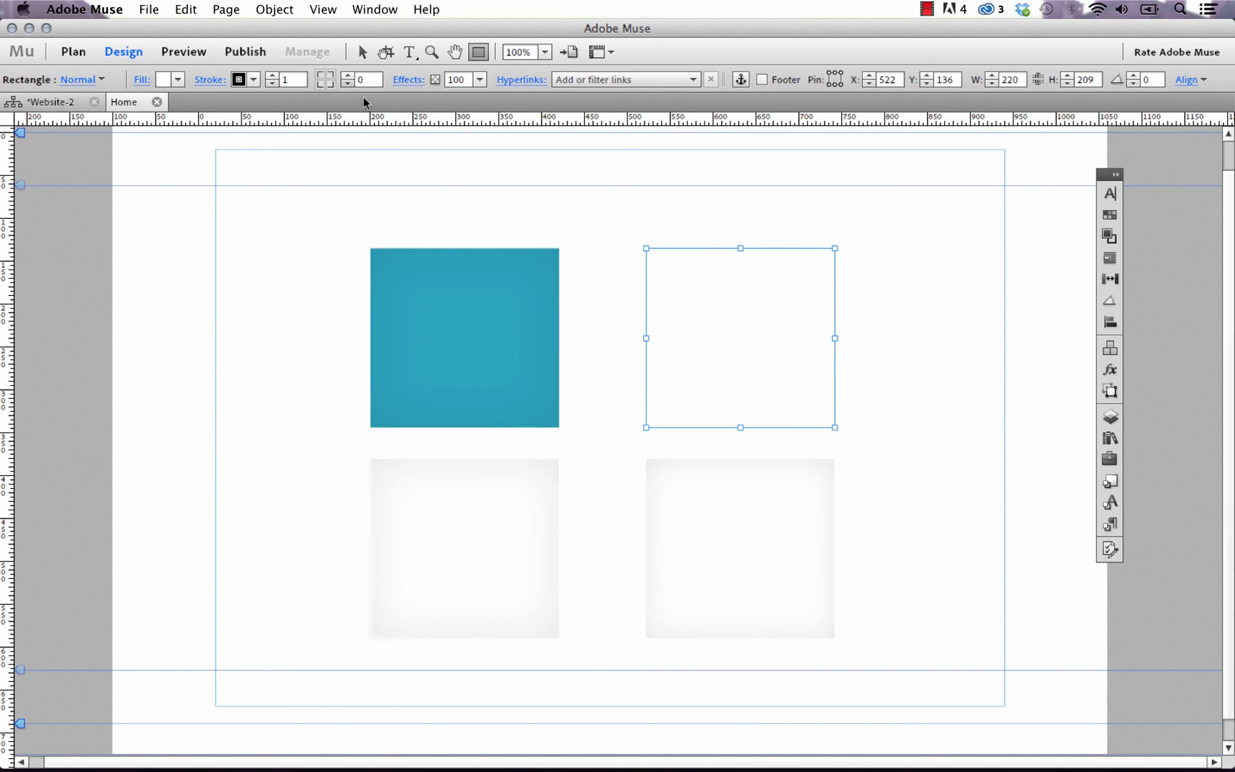
{"action": "left_click", "coordinate": [273, 85]}
- Fill the rectangle over the upper-right shadow box with blue 0071BC and lower its opacity to 25
{"action": "left_click", "coordinate": [164, 79]}
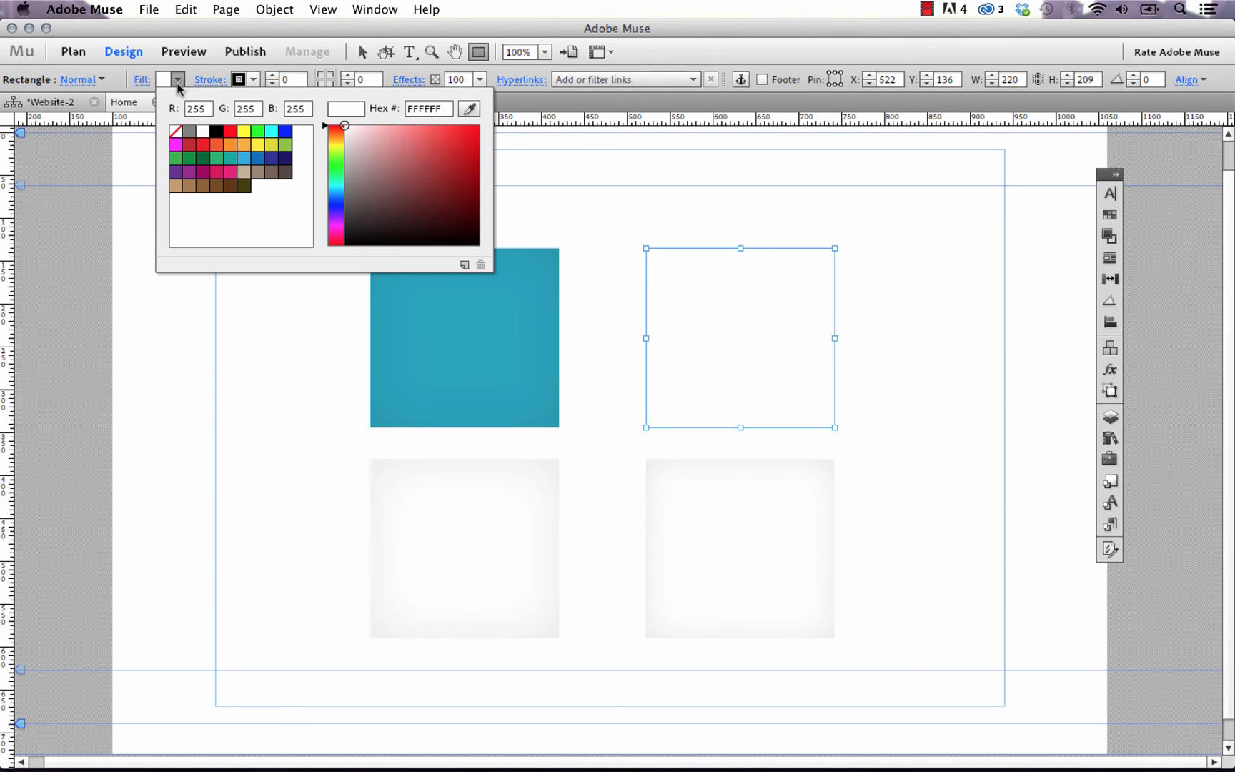
{"action": "left_click", "coordinate": [259, 158]}
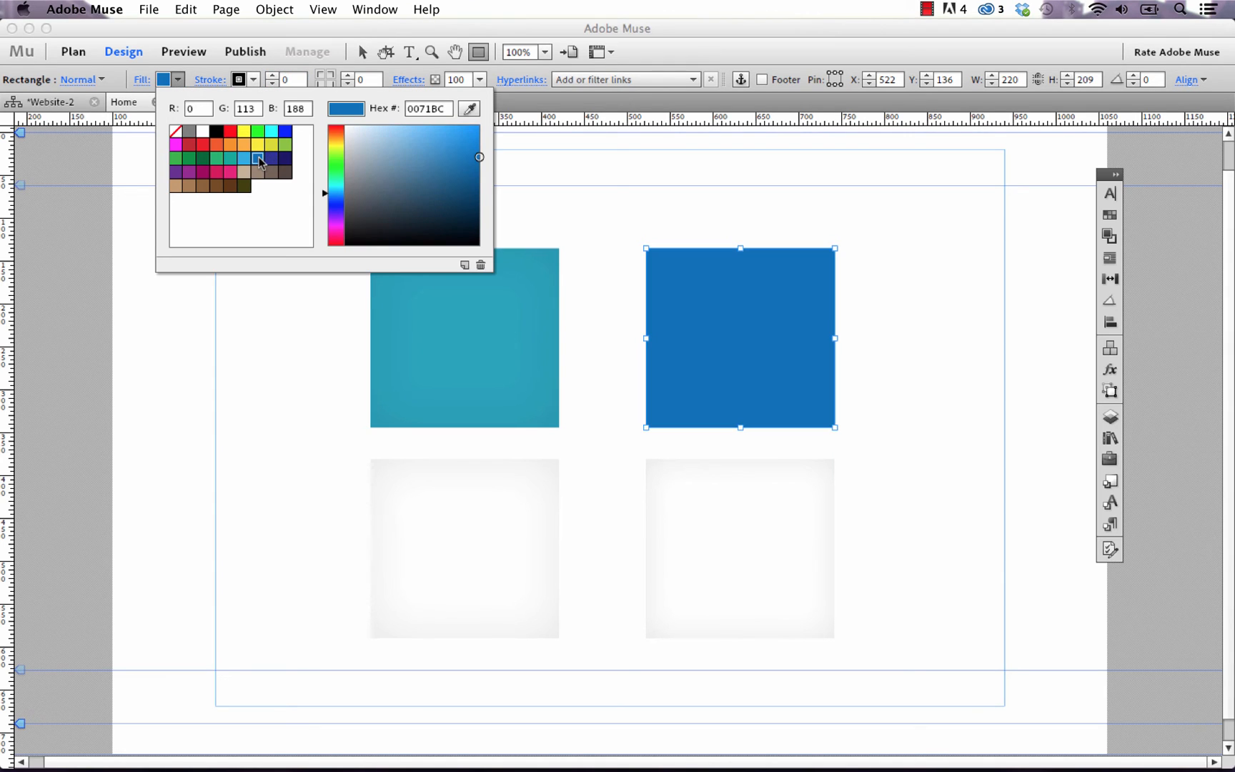
{"action": "left_click", "coordinate": [479, 80]}
{"action": "left_click", "coordinate": [479, 79]}
{"action": "left_click_drag", "start_coordinate": [532, 99], "coordinate": [472, 100]}
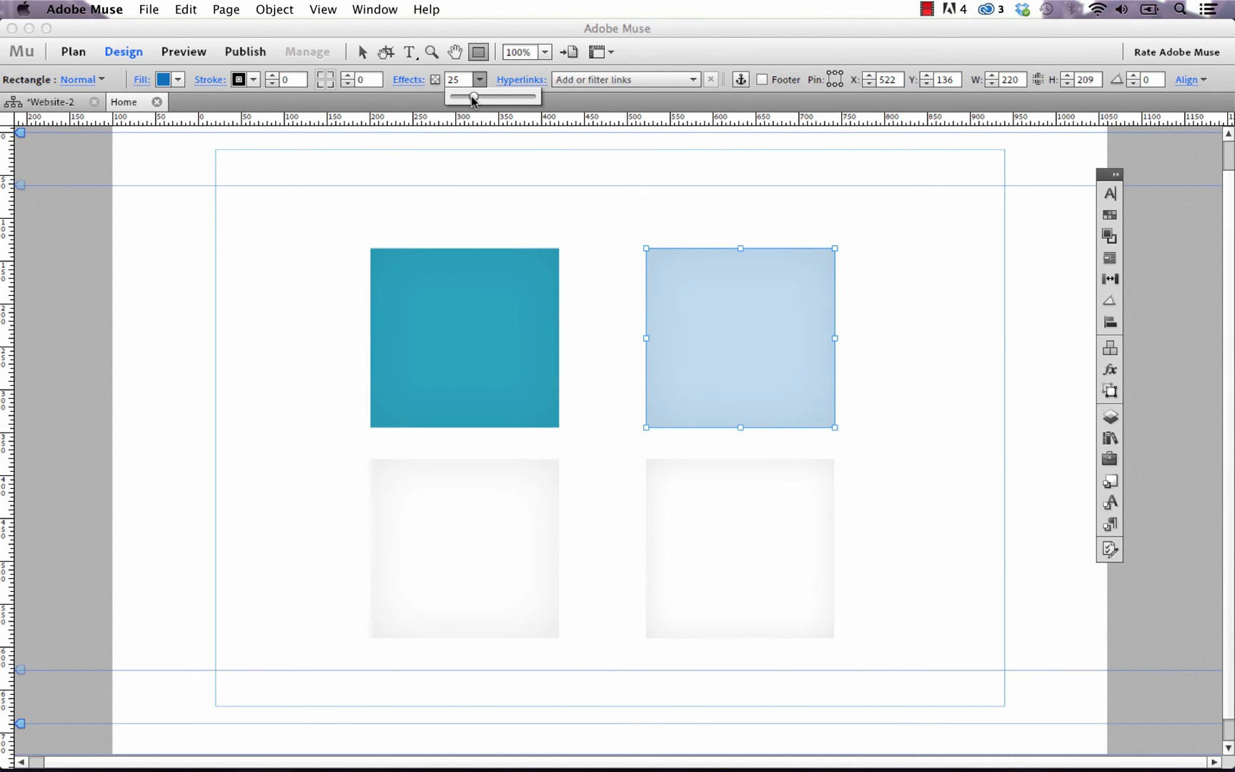
- Preview the page in the browser to check the translucent blue overlay, and go back to Adobe Muse
{"action": "left_click", "coordinate": [149, 9]}
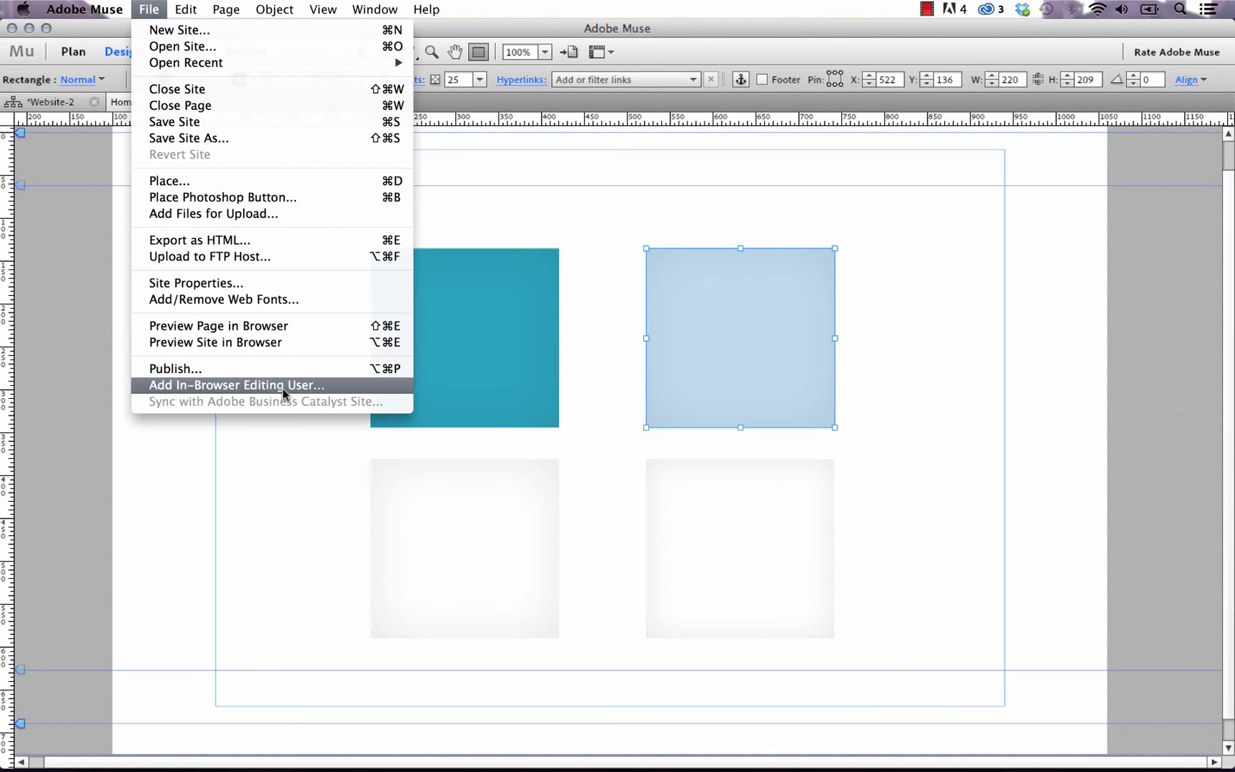
{"action": "left_click", "coordinate": [268, 325]}
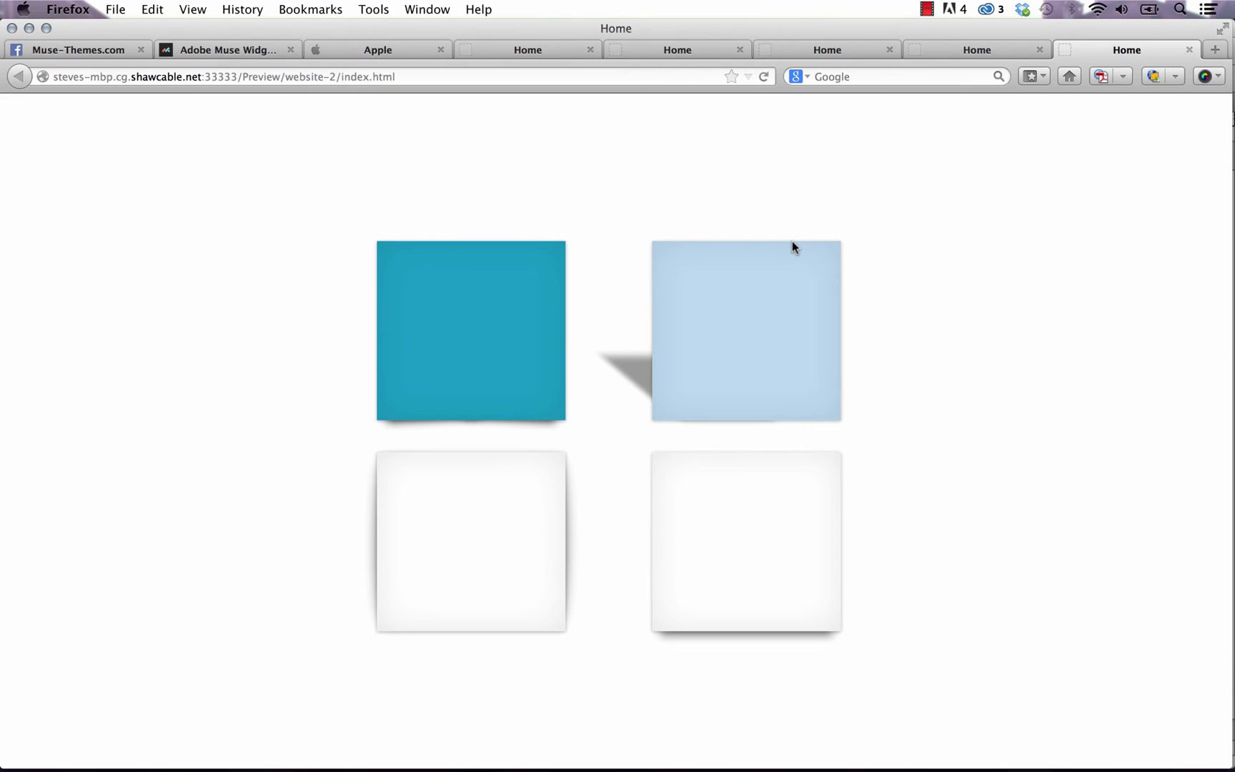
{"action": "mouse_move", "coordinate": [572, 766]}
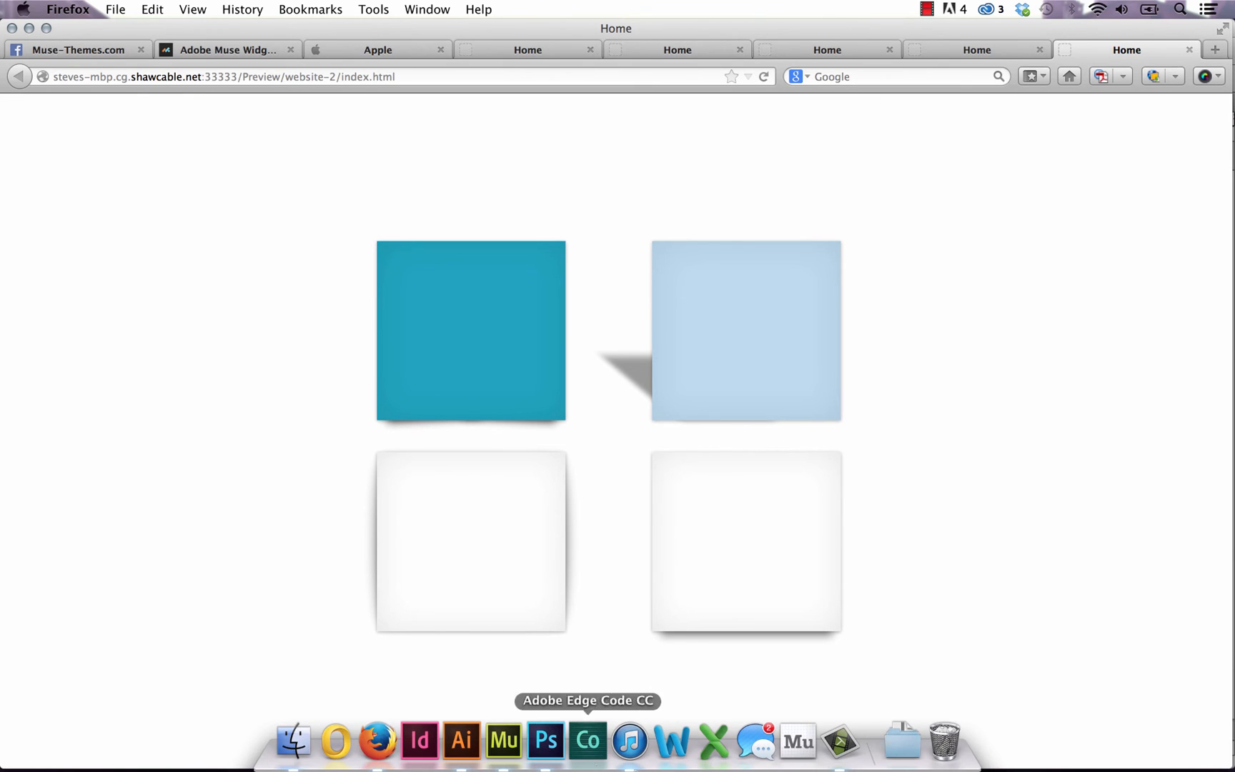
{"action": "left_click", "coordinate": [503, 747]}
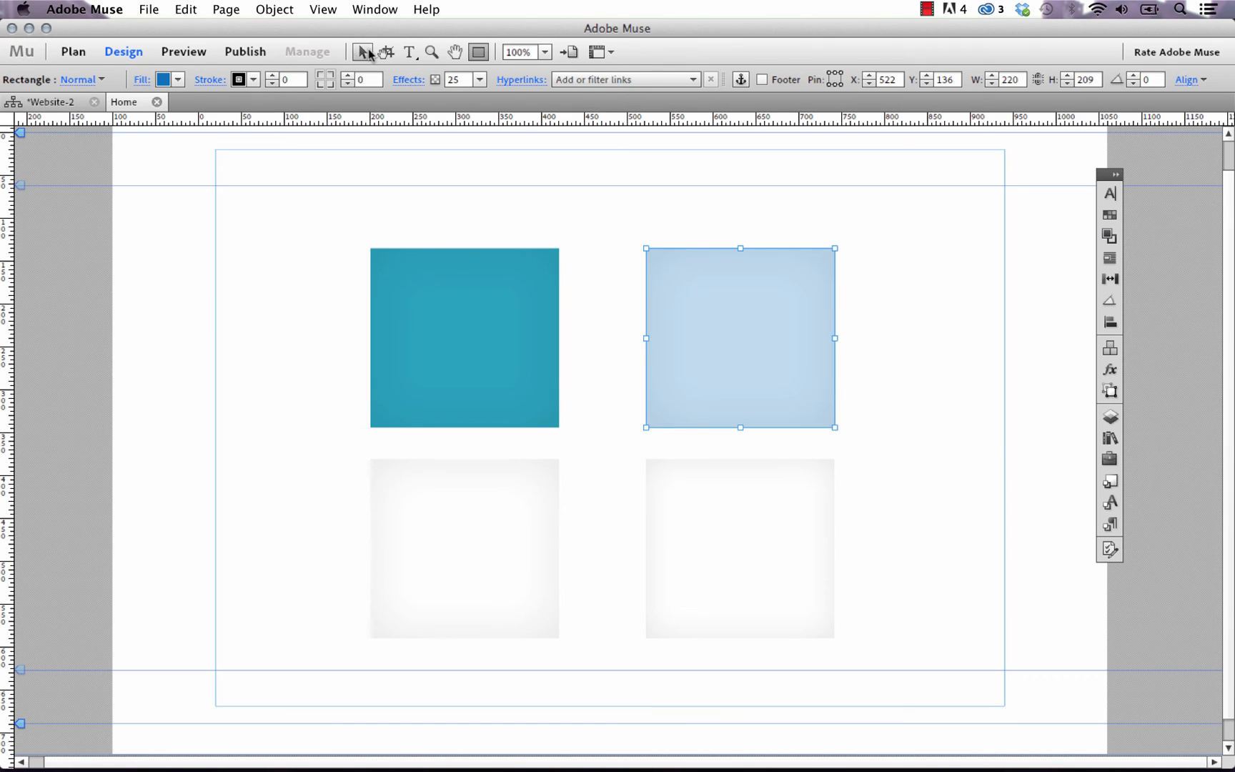
- Place milo.png from the Javascript Shadows folder beside the boxes at about 198 × 147
{"action": "key", "text": "v"}
{"action": "left_click", "coordinate": [271, 293]}
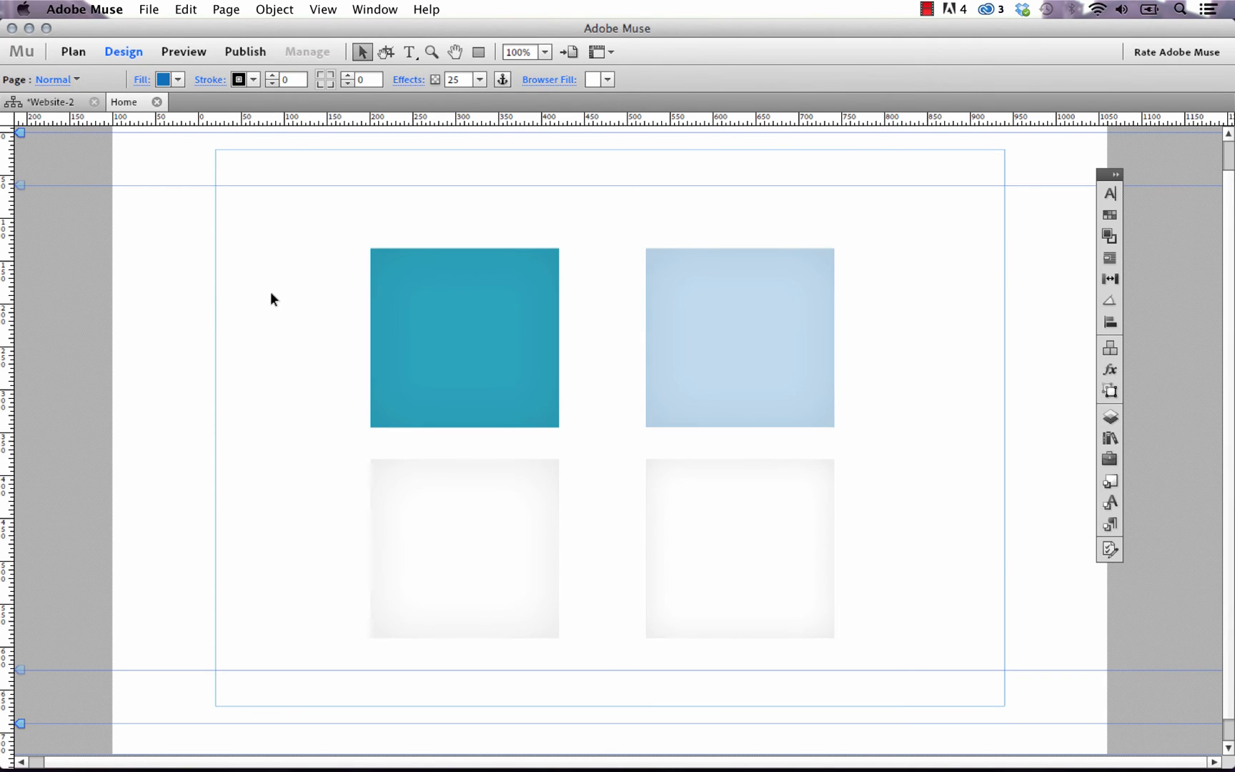
{"action": "key", "text": "super+d"}
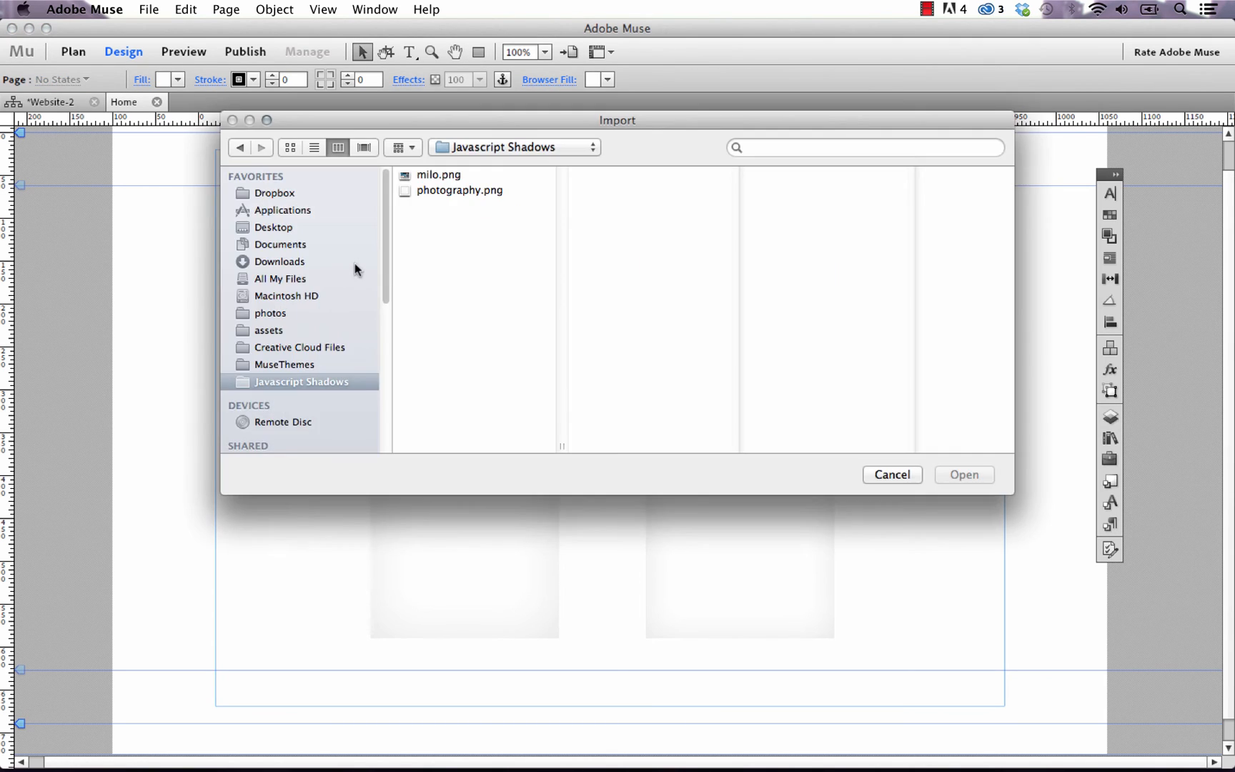
{"action": "left_click", "coordinate": [444, 174]}
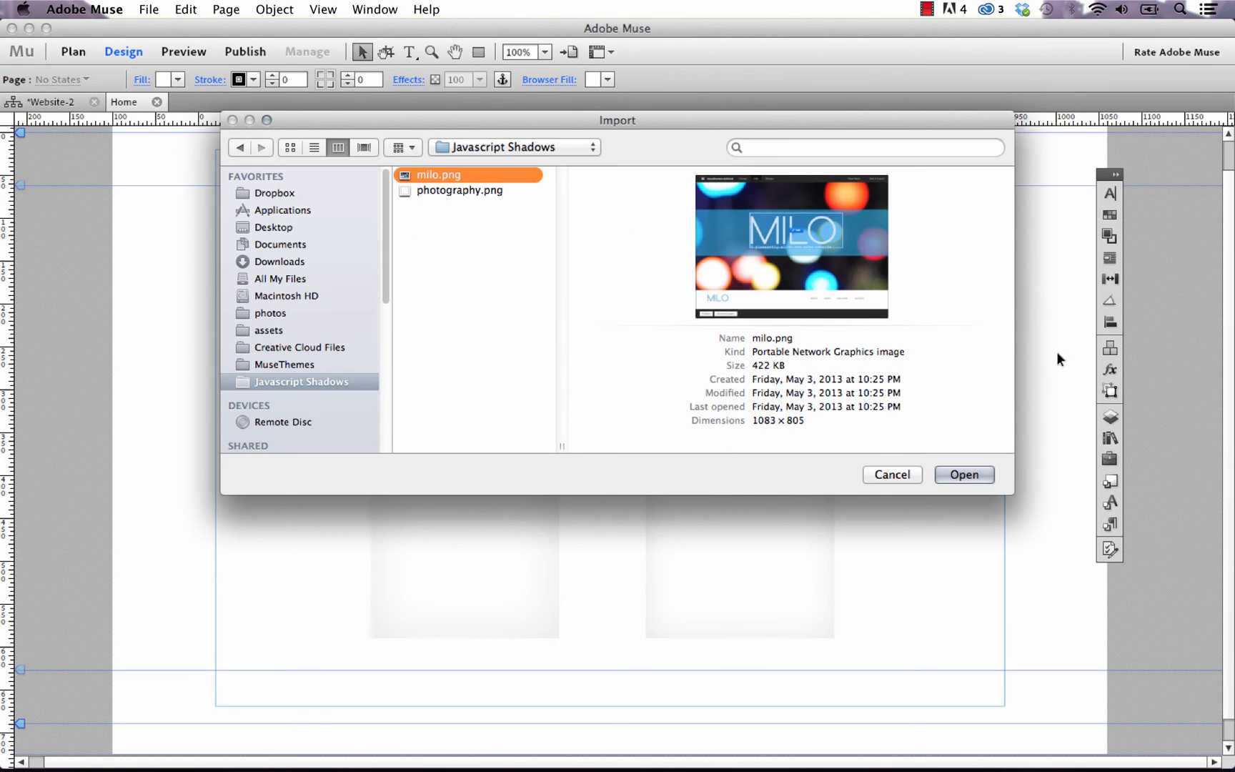
{"action": "left_click", "coordinate": [965, 475]}
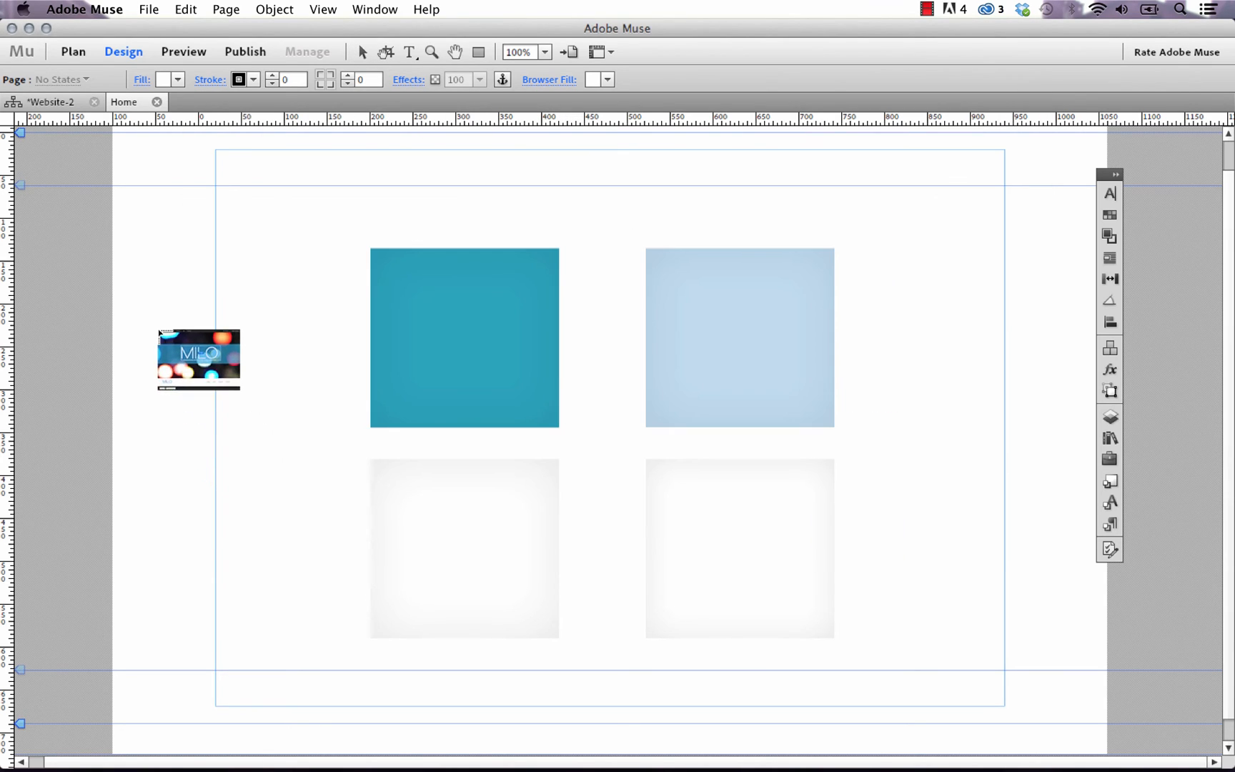
{"action": "left_click_drag", "start_coordinate": [158, 330], "coordinate": [327, 433]}
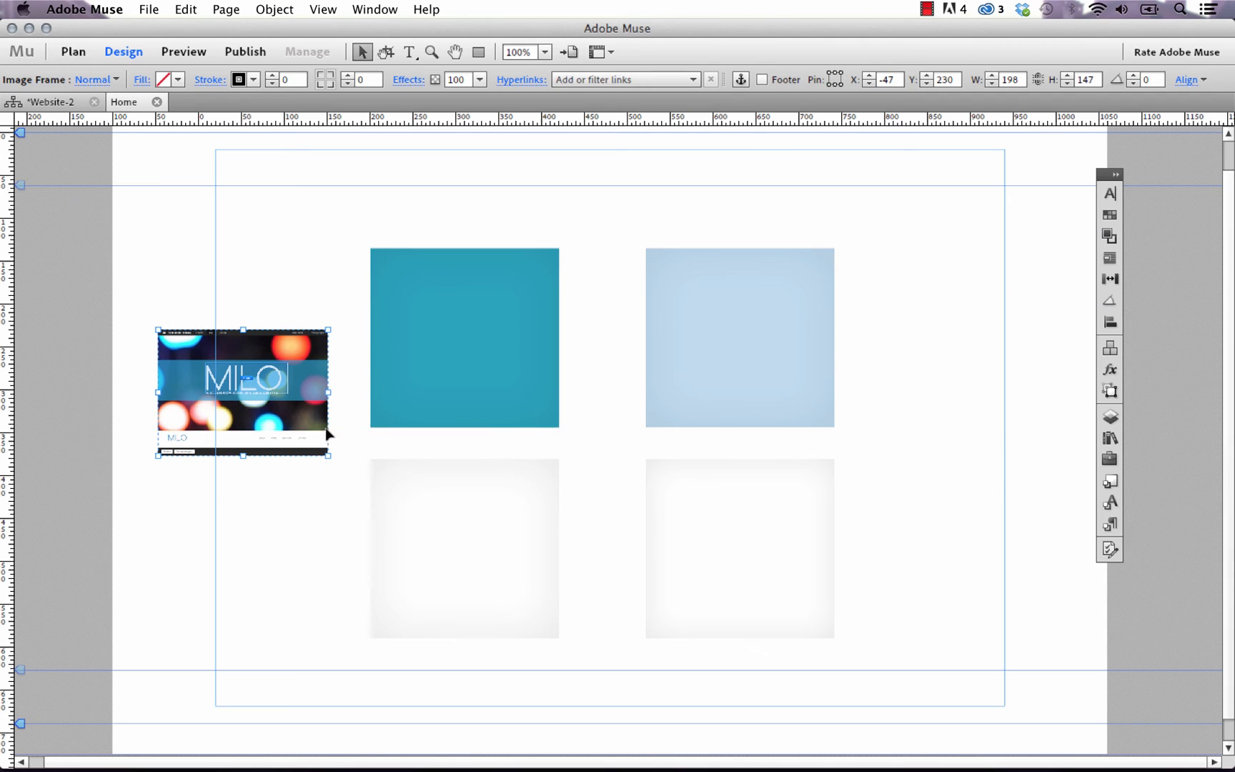
- Align the MILO image with the upper-left corner of the lower-left shadow box and enlarge it to 279 × 207
{"action": "left_click_drag", "start_coordinate": [251, 346], "coordinate": [450, 460]}
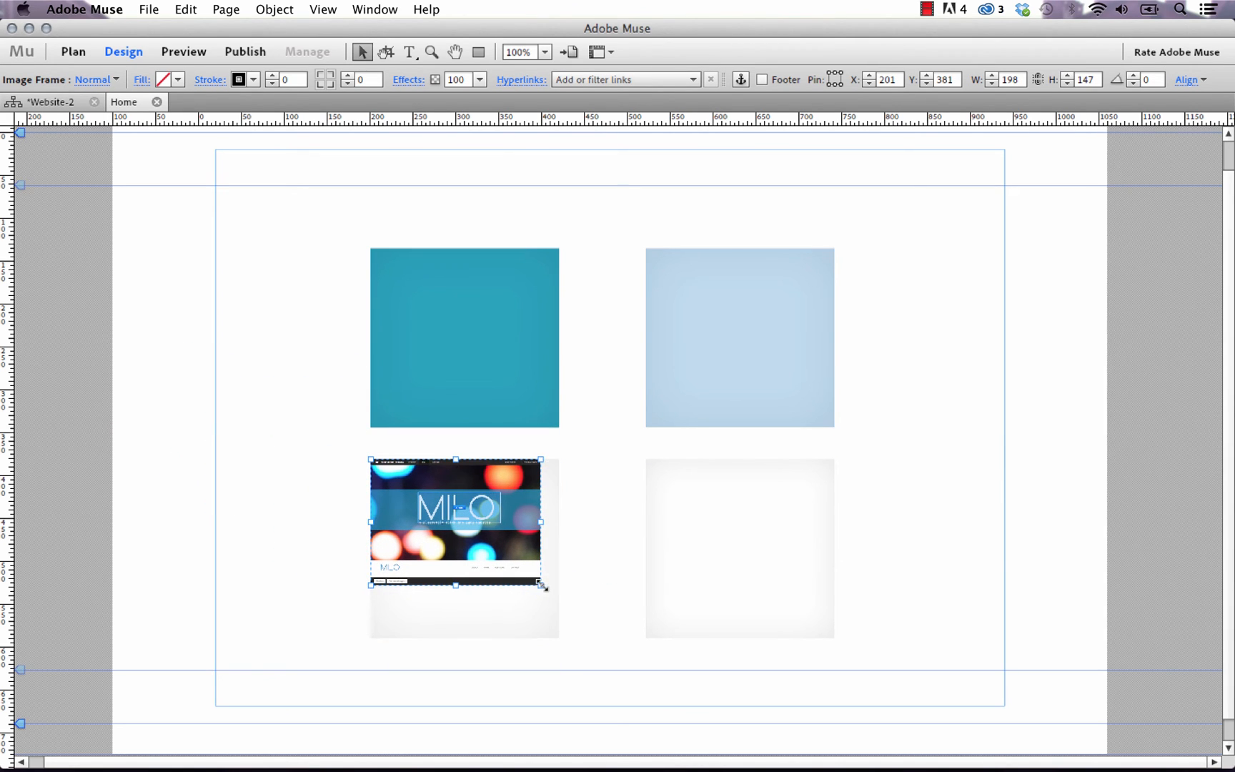
{"action": "left_click_drag", "start_coordinate": [541, 585], "coordinate": [609, 627]}
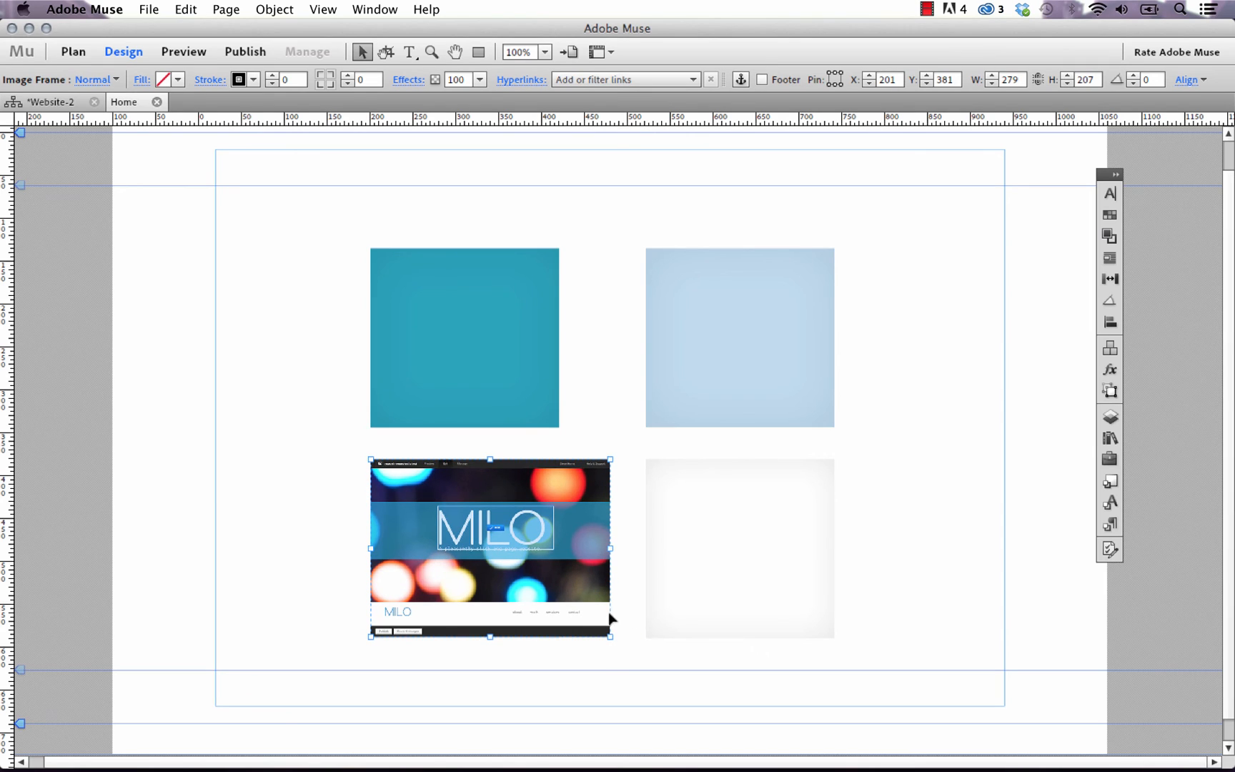
- Crop the MILO image to the width of the lower-left shadow box and shift the picture left inside its frame
{"action": "left_click_drag", "start_coordinate": [607, 548], "coordinate": [513, 559]}
{"action": "double_click", "coordinate": [540, 577]}
{"action": "left_click", "coordinate": [160, 309]}
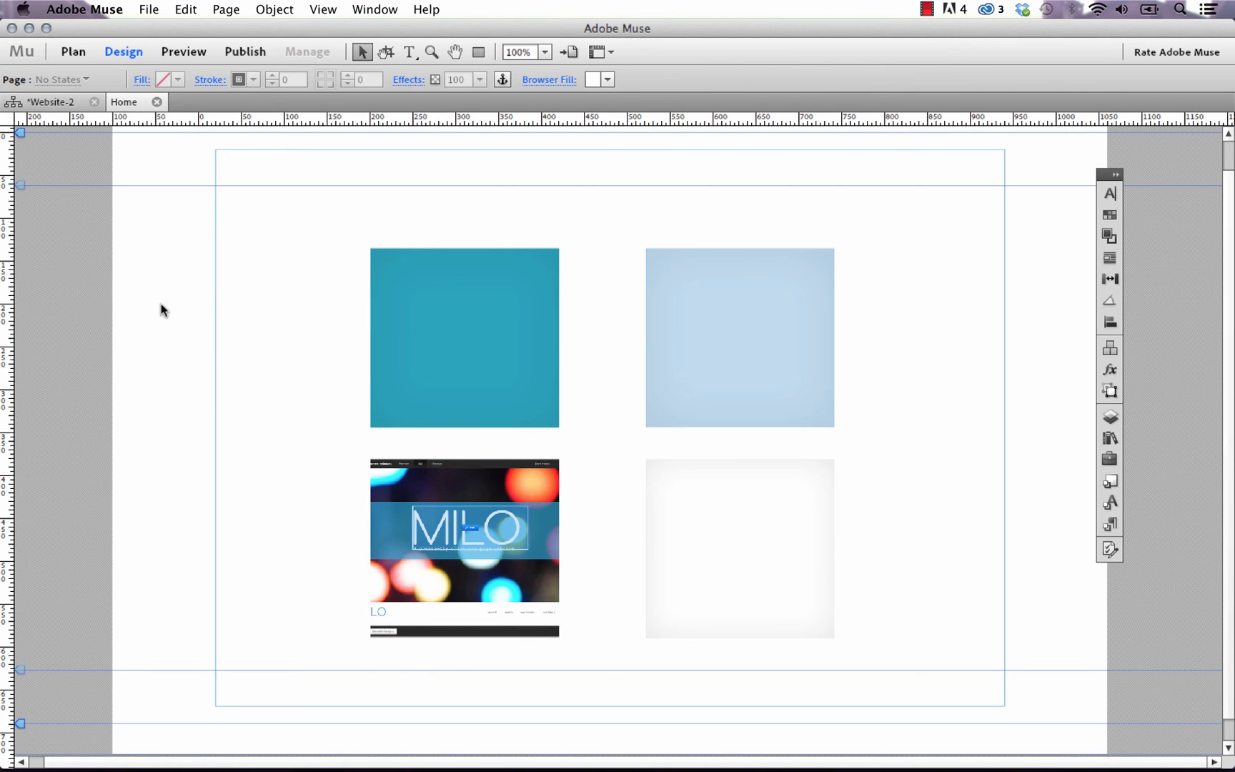
- Preview the page in the browser to check the cropped MILO image on its shadow box, and go back to Adobe Muse
{"action": "left_click", "coordinate": [149, 9]}
{"action": "left_click", "coordinate": [249, 325]}
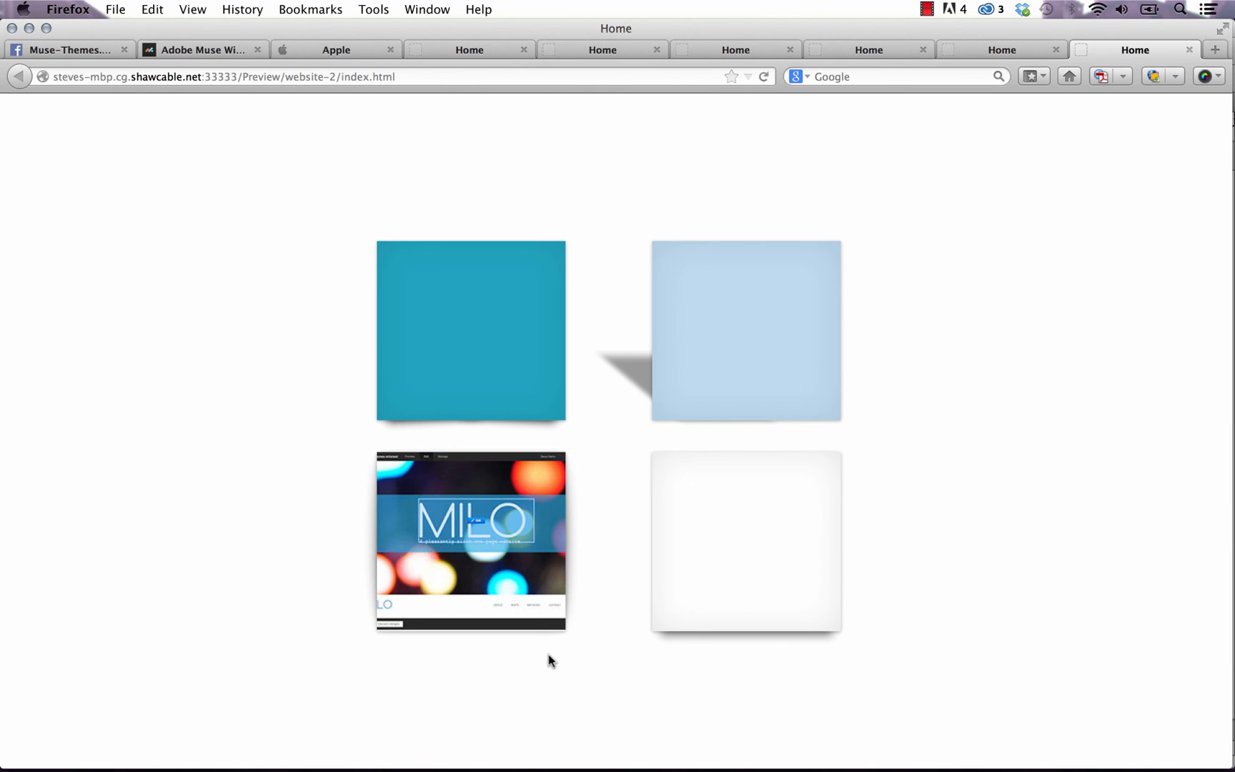
{"action": "left_click", "coordinate": [504, 751]}
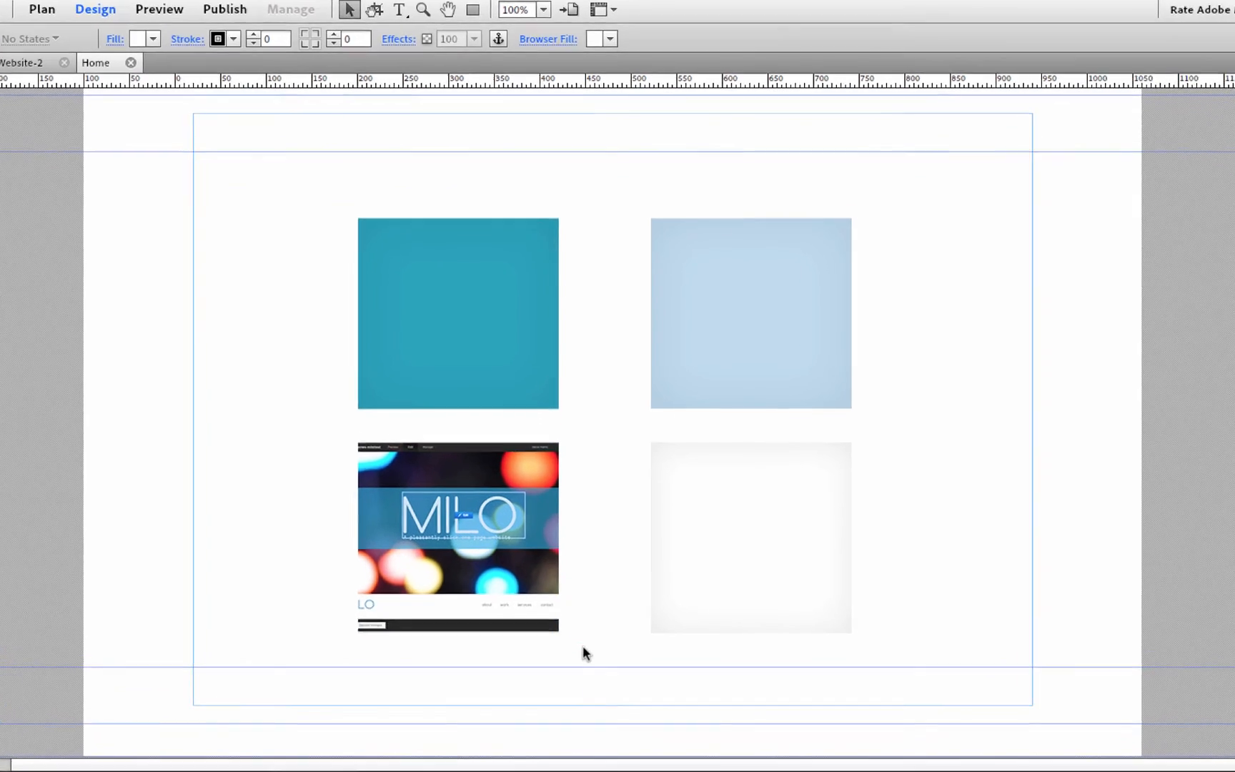
- Group the MILO image with the lower-left shadow box beneath it and preview the page in the browser
{"action": "left_click_drag", "start_coordinate": [582, 647], "coordinate": [350, 457]}
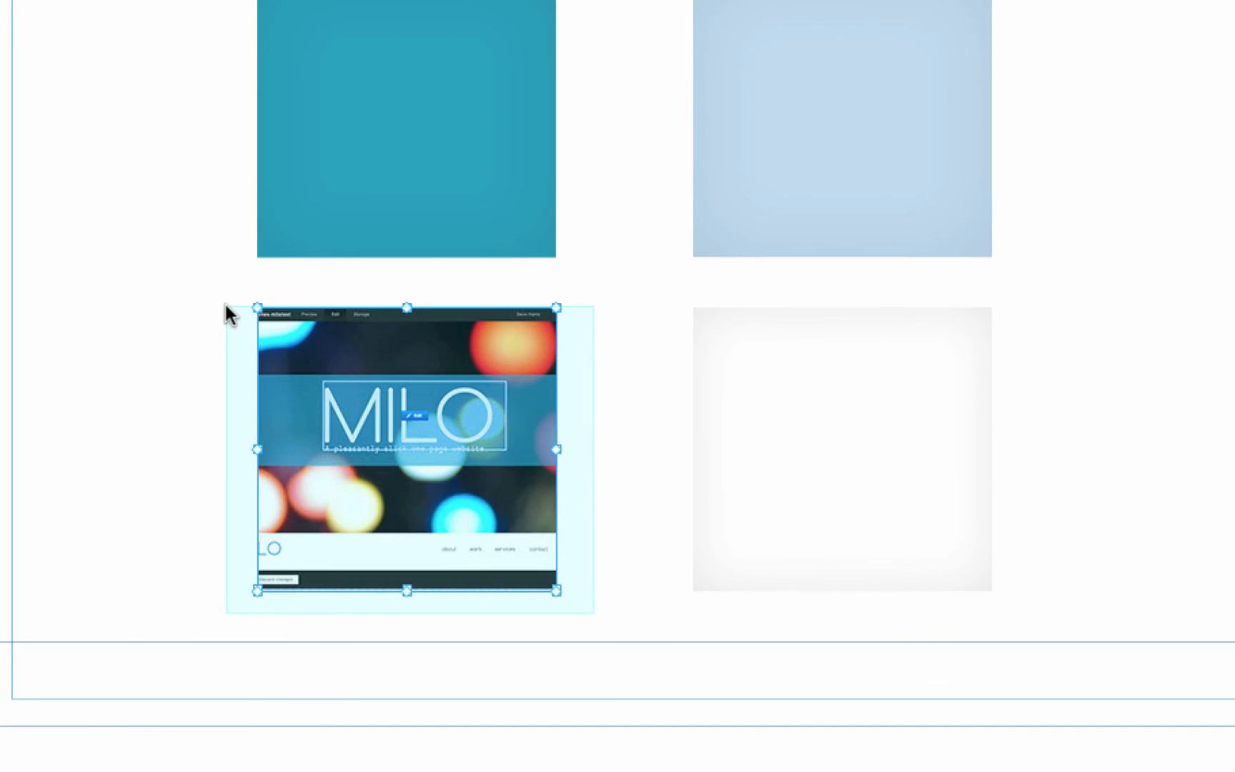
{"action": "left_click_drag", "start_coordinate": [225, 304], "coordinate": [224, 303]}
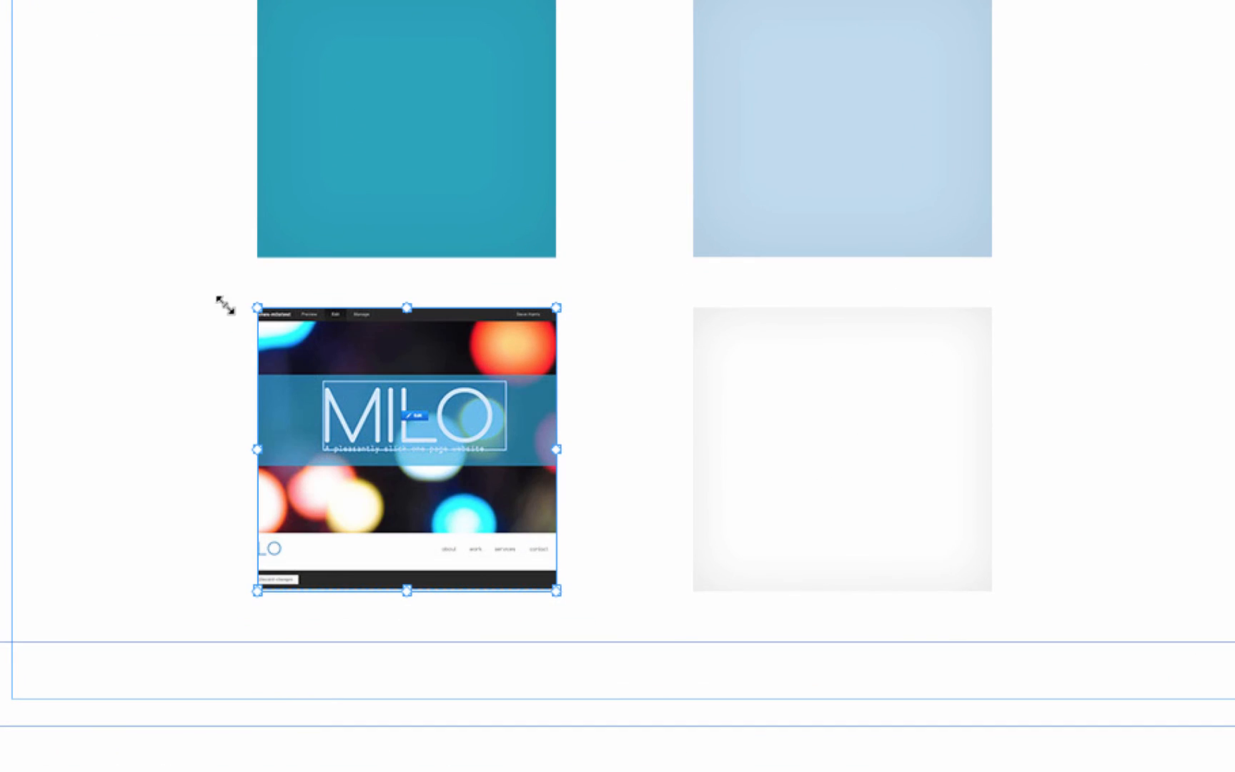
{"action": "right_click", "coordinate": [393, 350]}
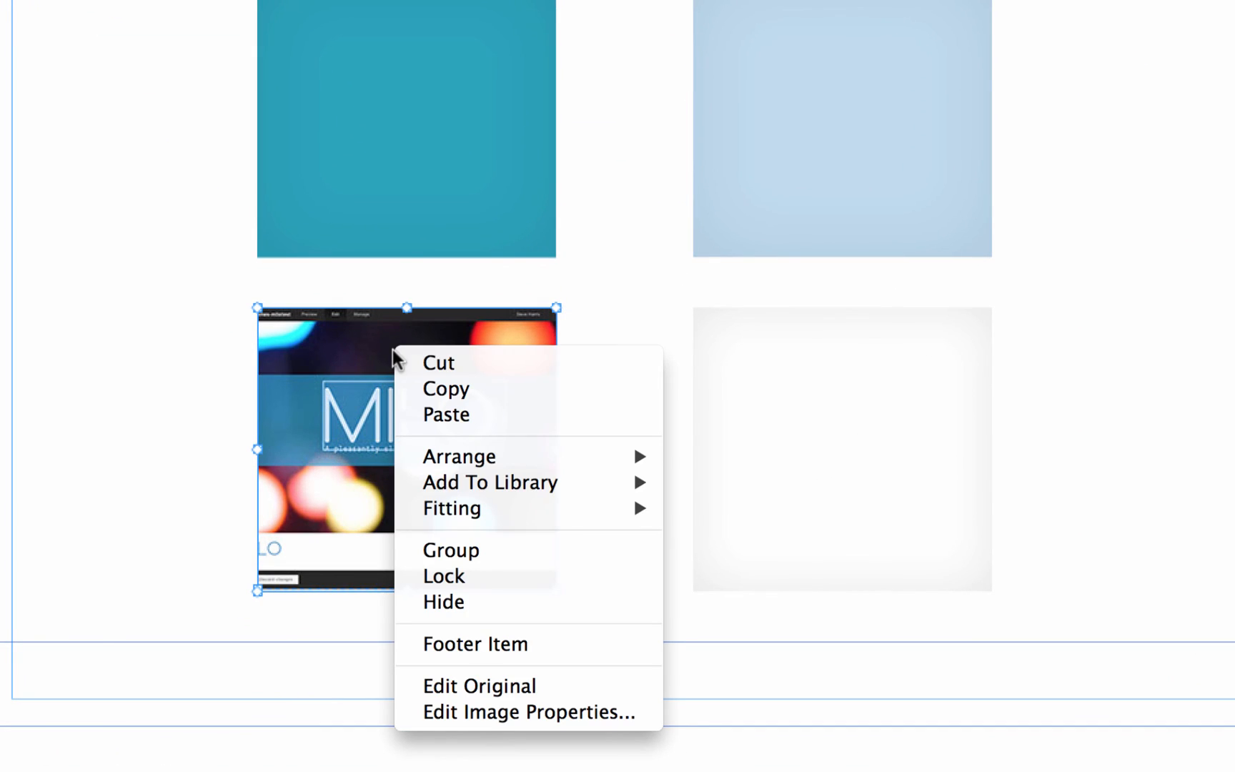
{"action": "left_click", "coordinate": [501, 549]}
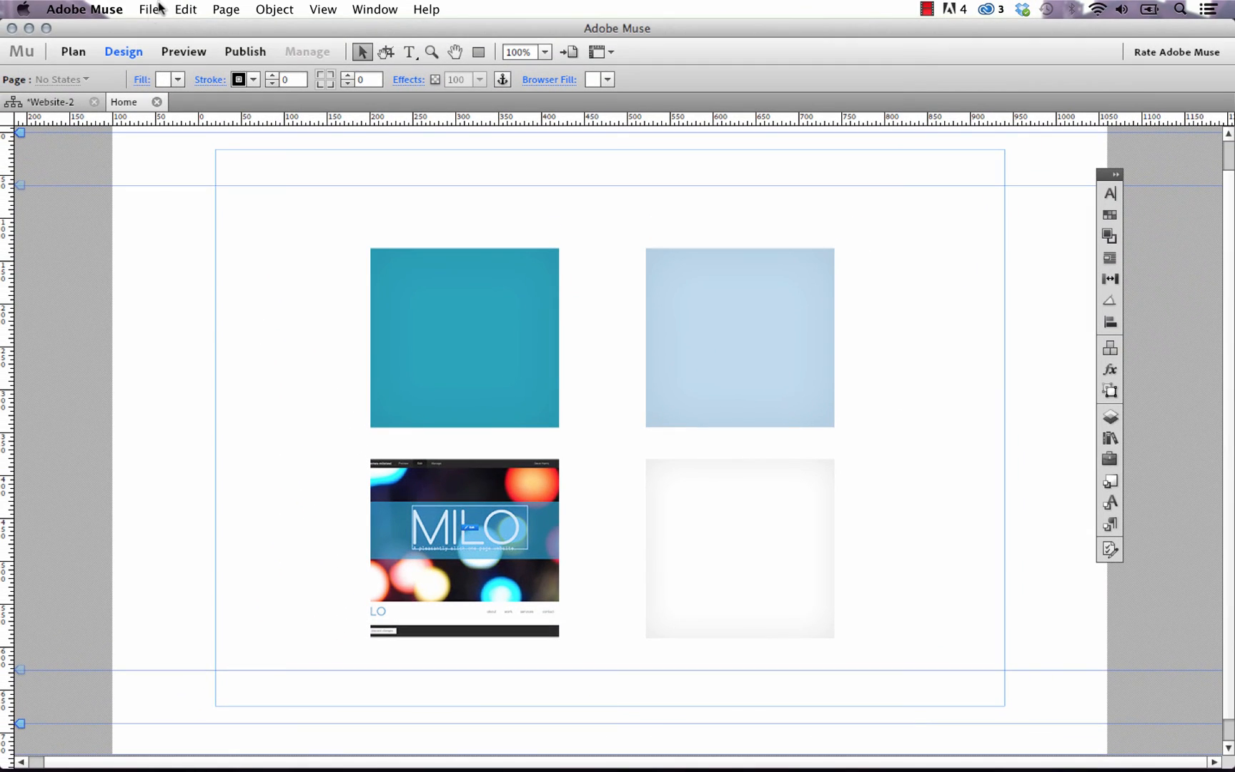
{"action": "left_click", "coordinate": [158, 9]}
{"action": "left_click", "coordinate": [218, 327]}
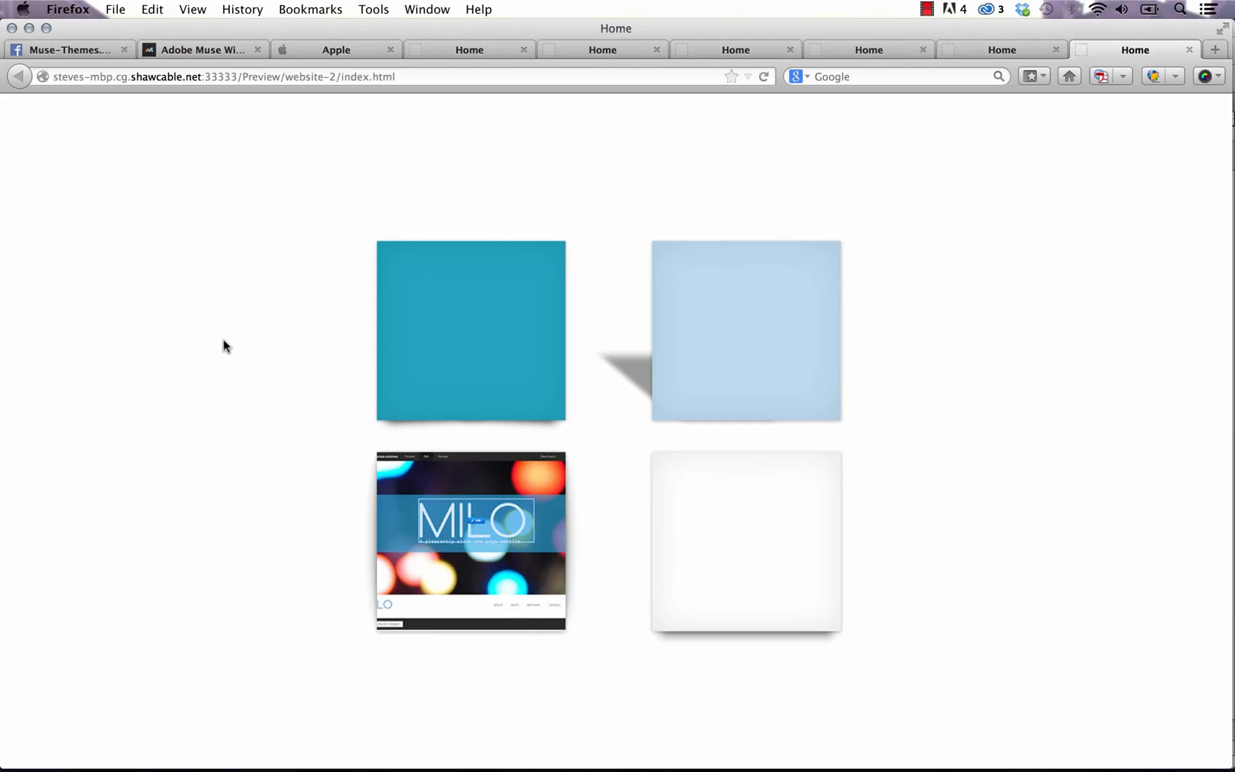